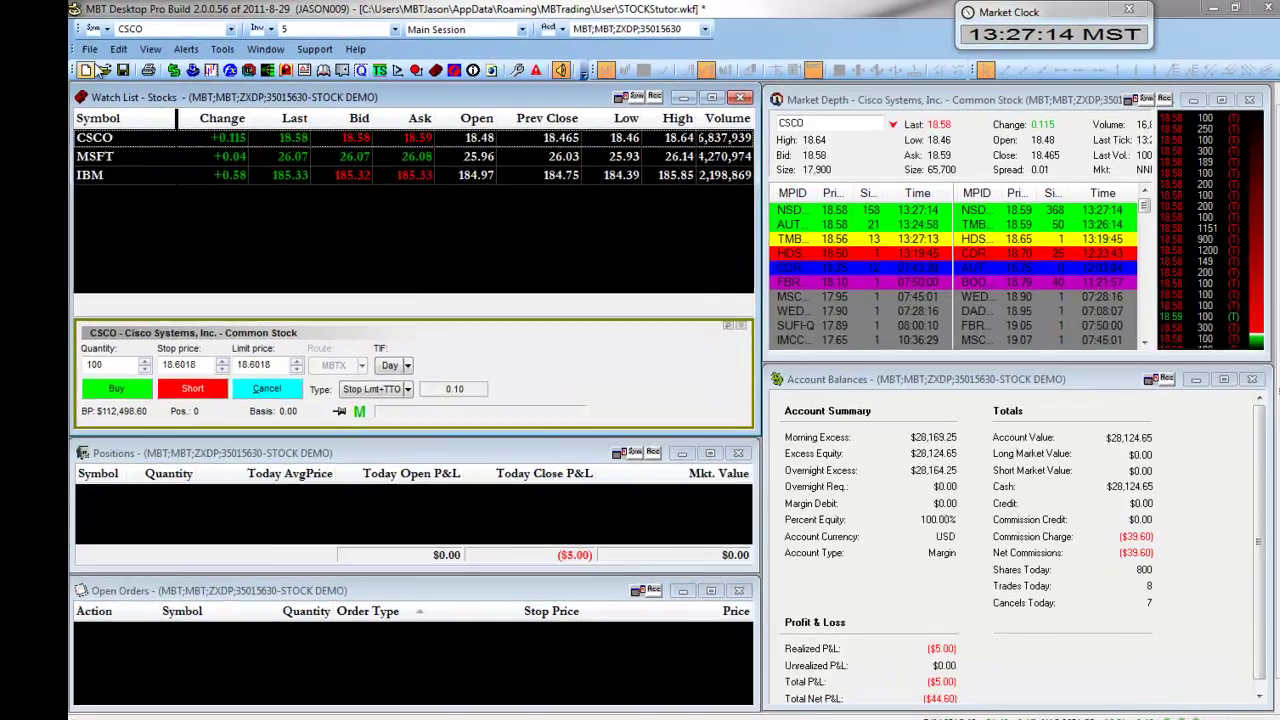
# - Browse the File > New window types without choosing one
pyautogui.click(89, 49)
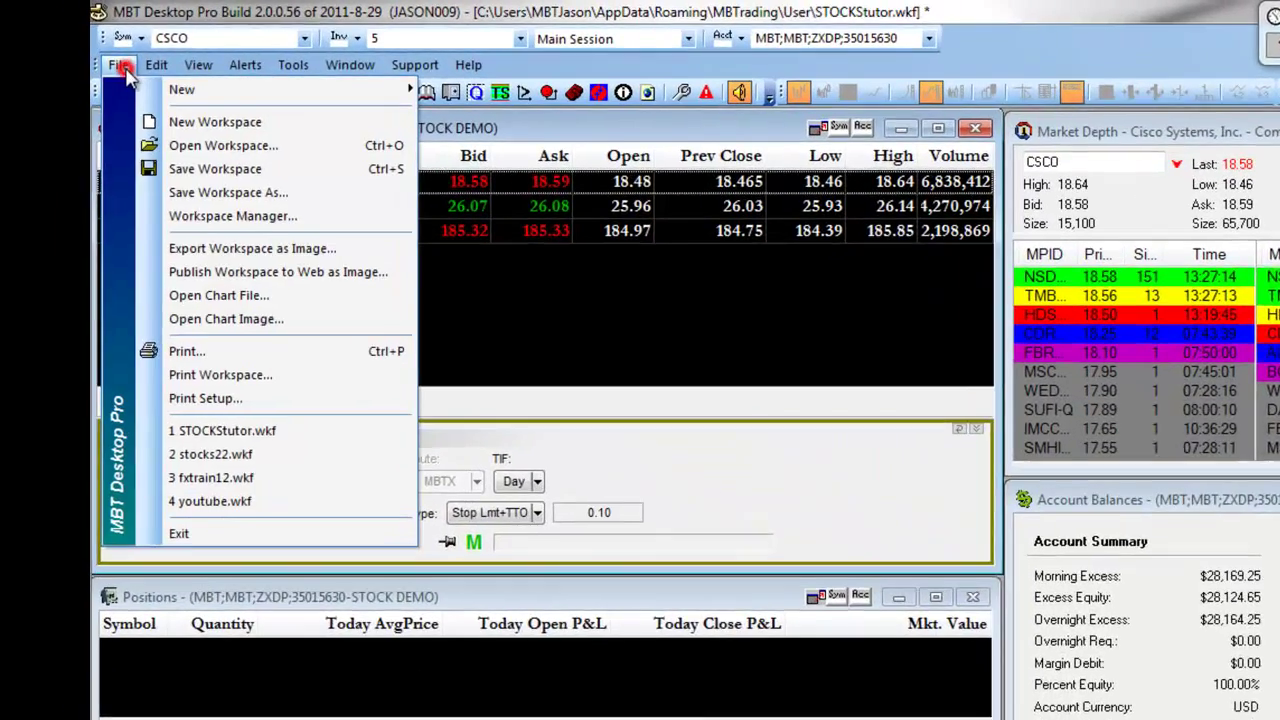
pyautogui.moveTo(146, 74)
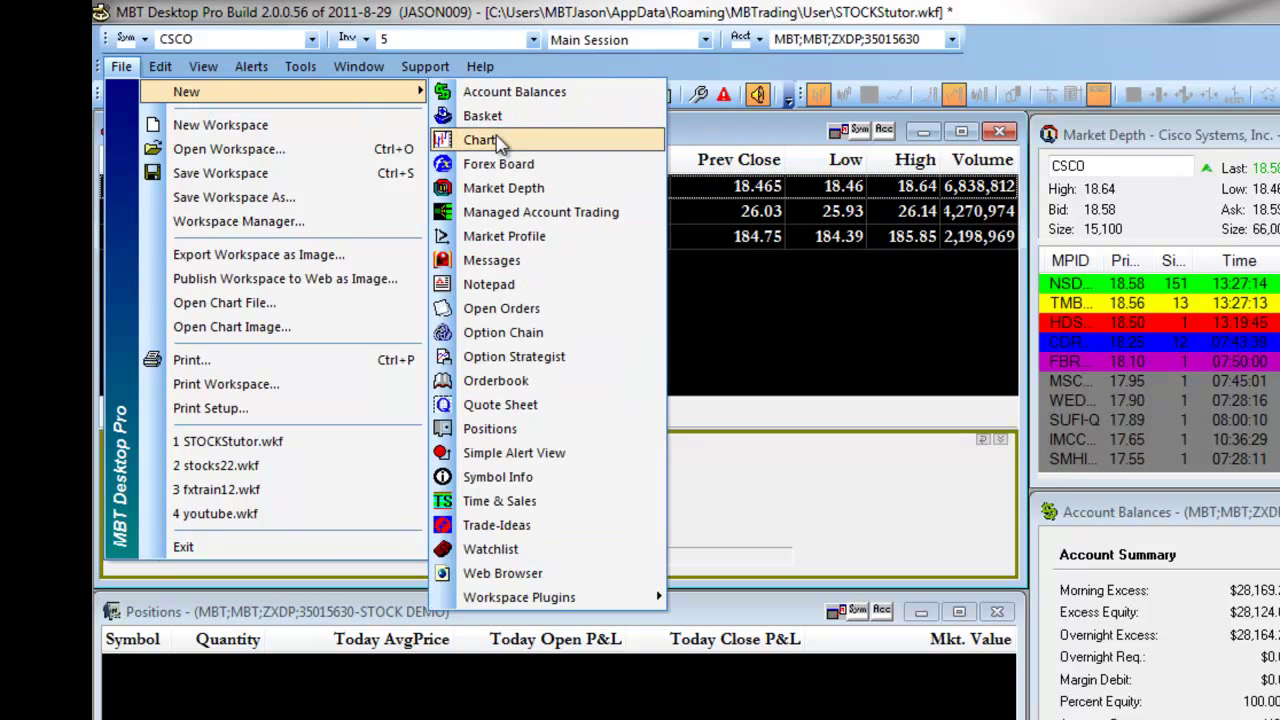
pyautogui.click(1080, 46)
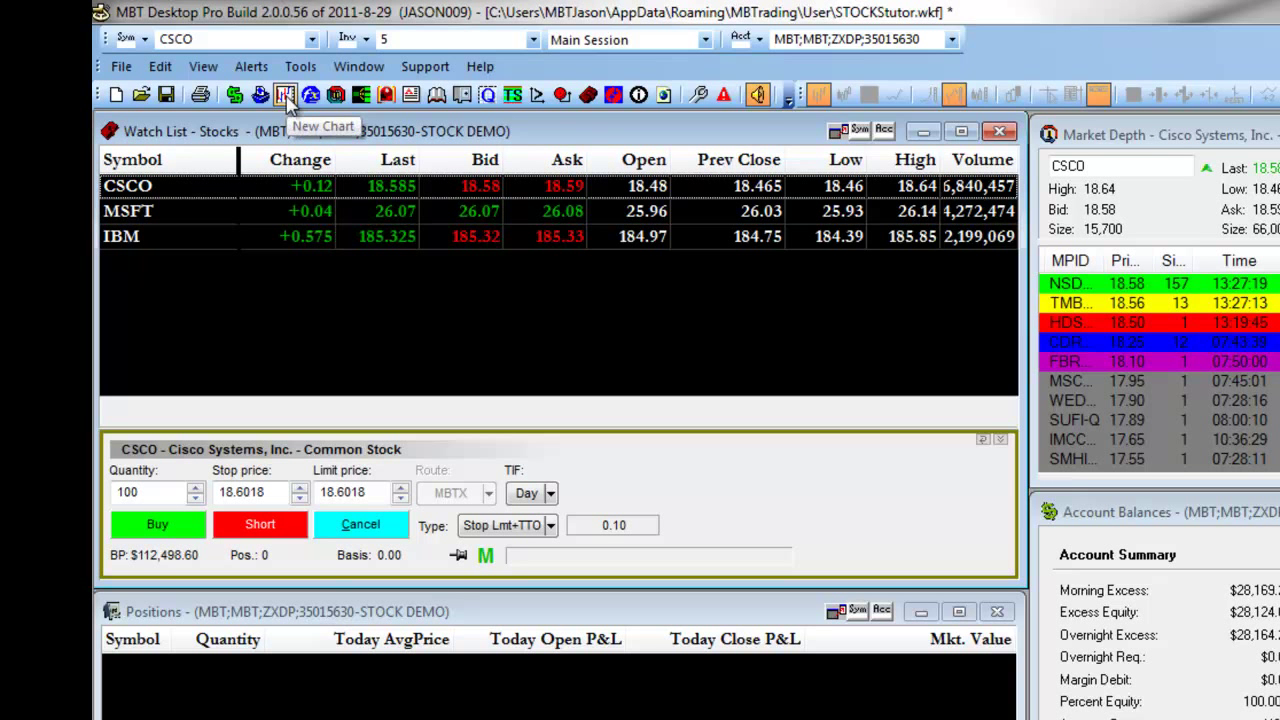
# - Open a new CSCO 5-minute chart, widen it, and shift it to uncover the account balances
pyautogui.click(285, 95)
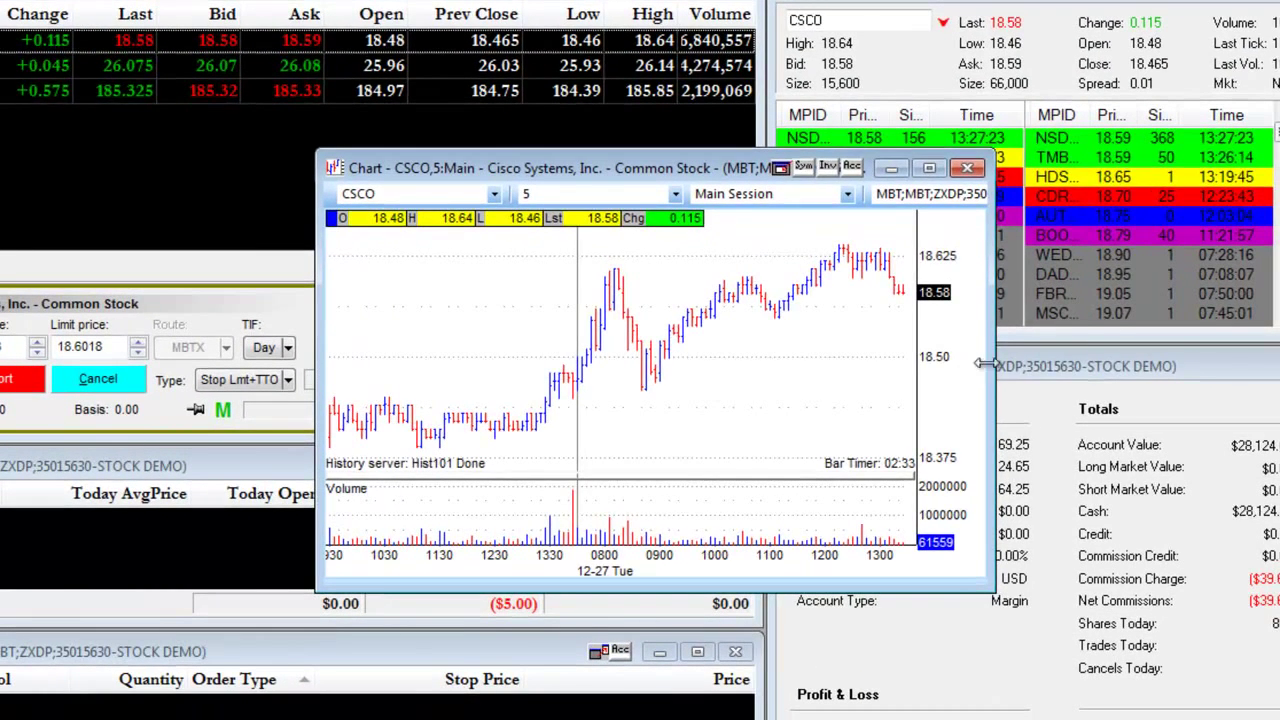
pyautogui.moveTo(993, 361); pyautogui.dragTo(1147, 368)
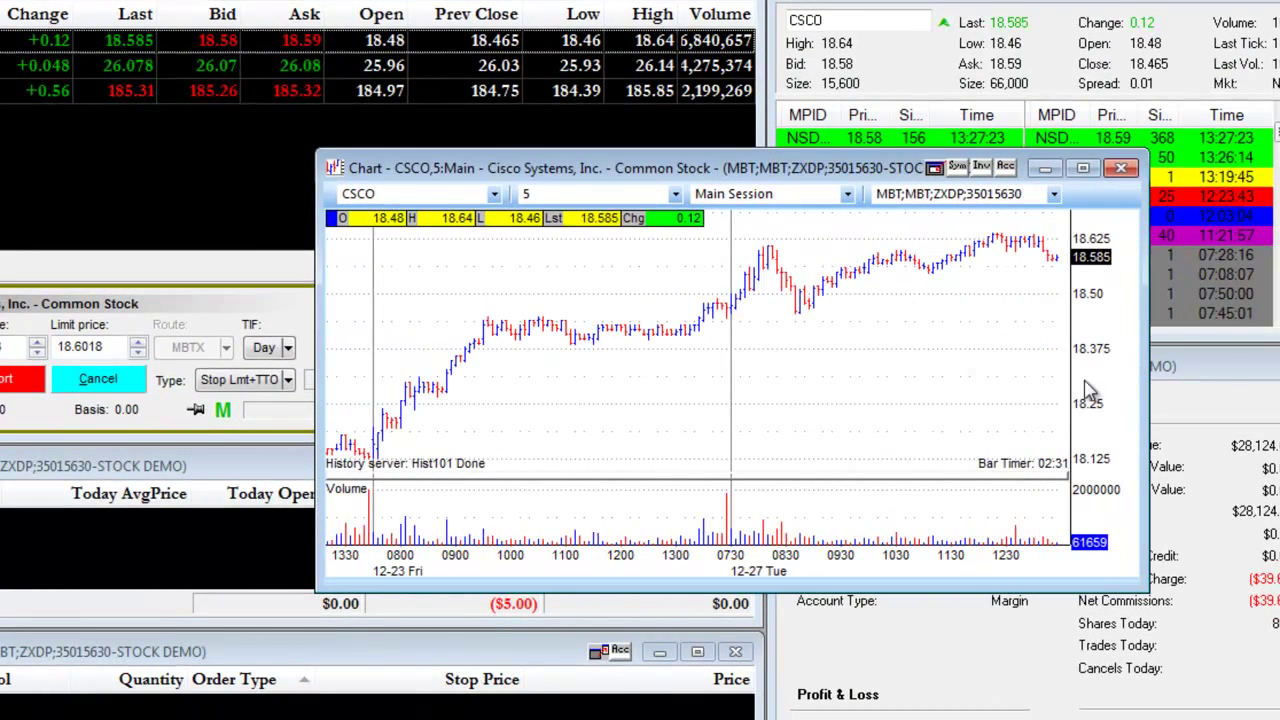
pyautogui.moveTo(490, 167); pyautogui.dragTo(352, 187)
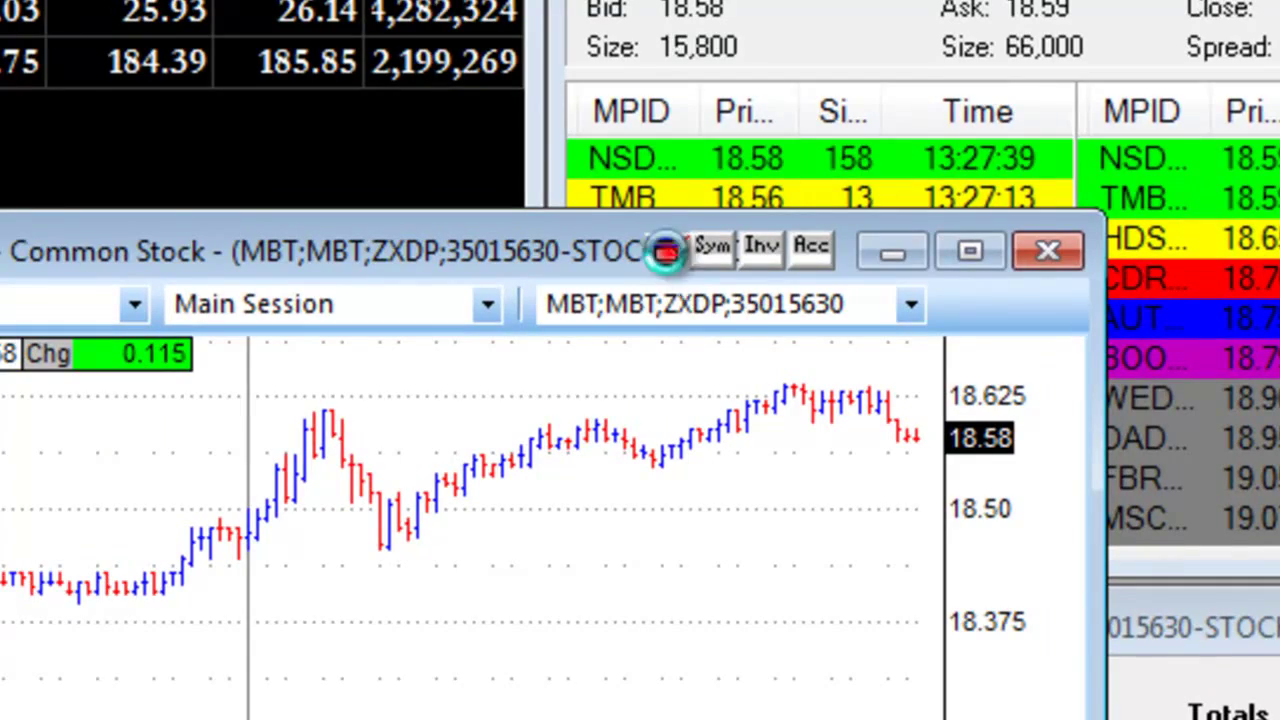
# - Drag the CSCO chart window up and to the right, then maximize it
pyautogui.click(667, 255)
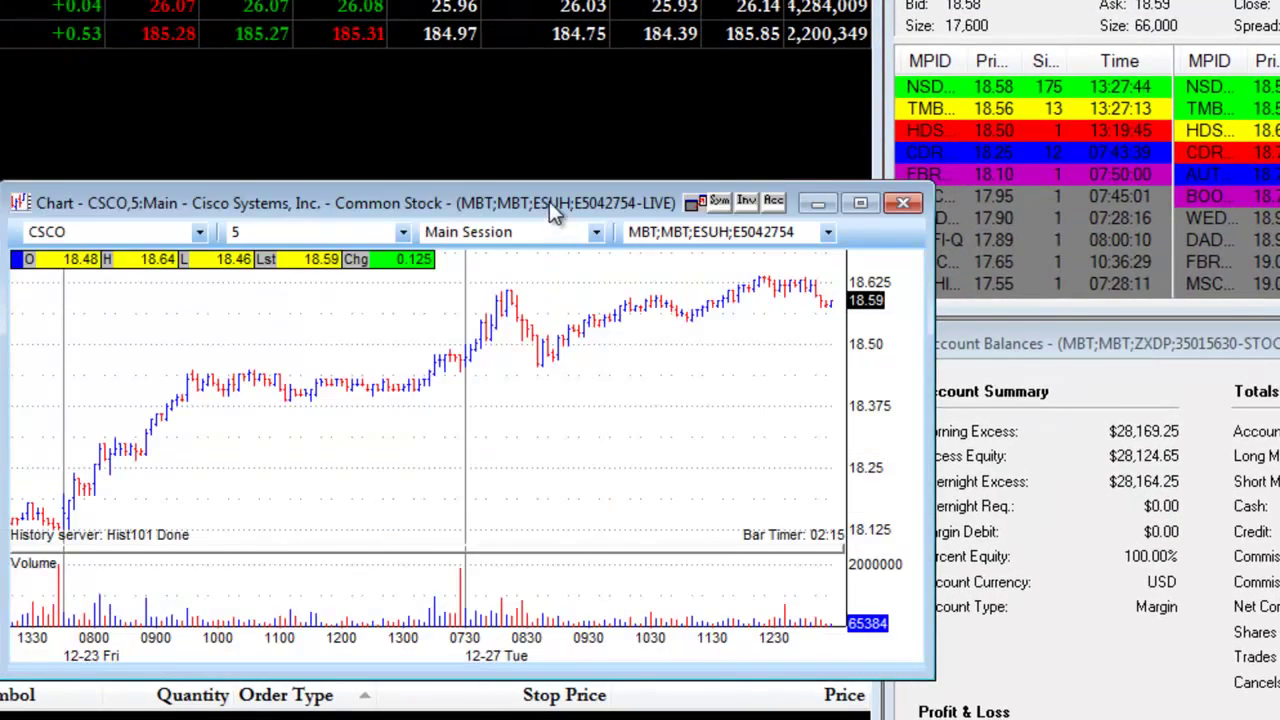
pyautogui.moveTo(549, 201); pyautogui.dragTo(760, 133)
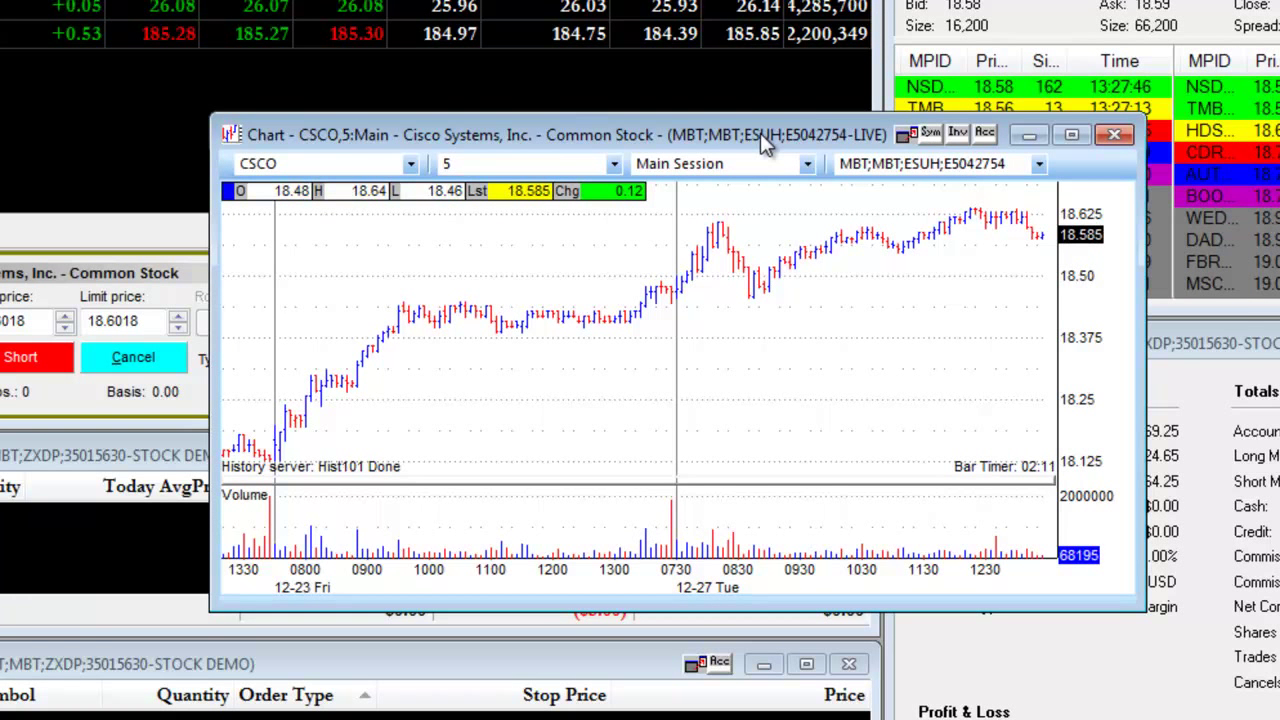
pyautogui.moveTo(643, 130); pyautogui.dragTo(746, 123)
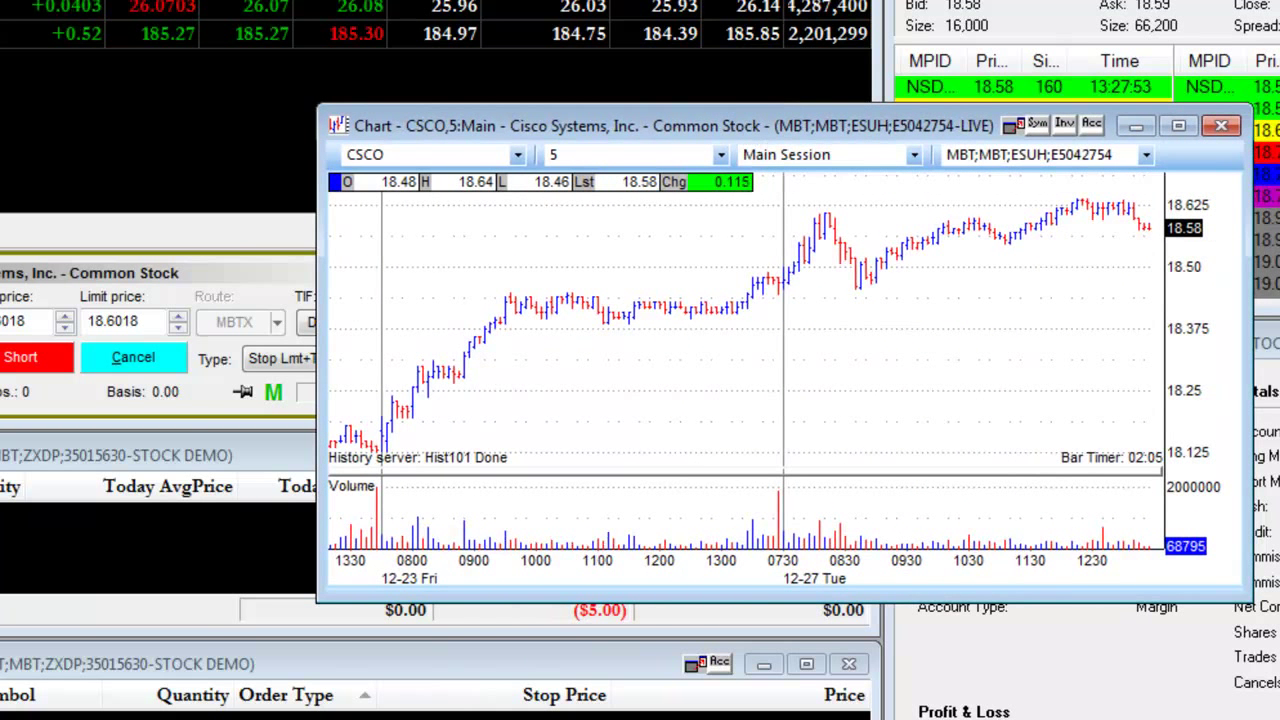
pyautogui.moveTo(723, 130); pyautogui.dragTo(611, 131)
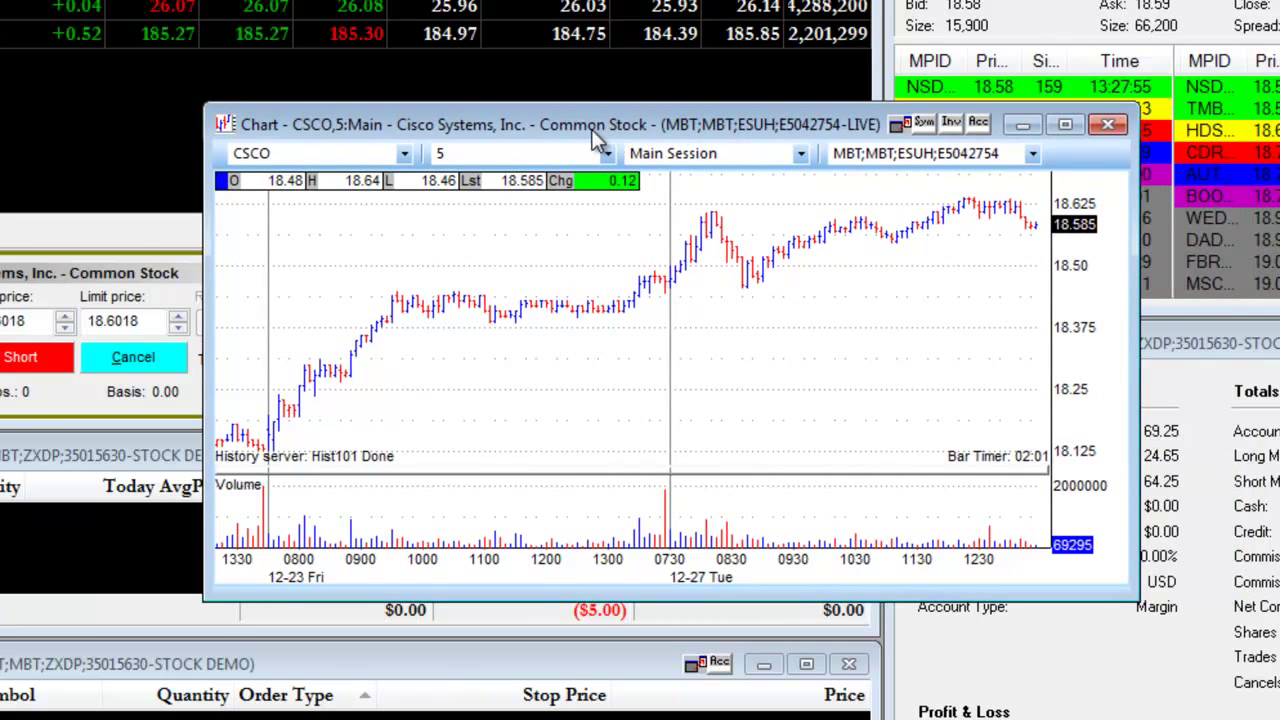
pyautogui.click(1065, 124)
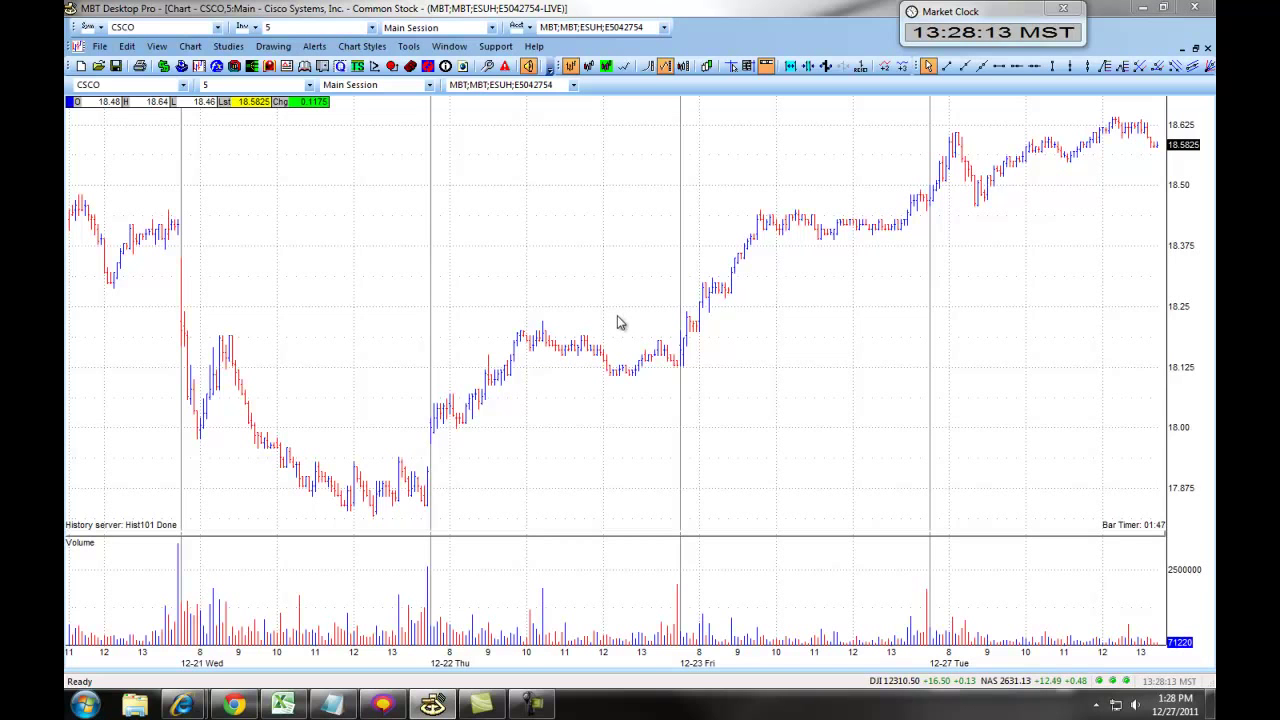
# - Open Chart Preferences from the chart's right-click menu and shift the Chart Properties dialog left
pyautogui.rightClick(597, 274)
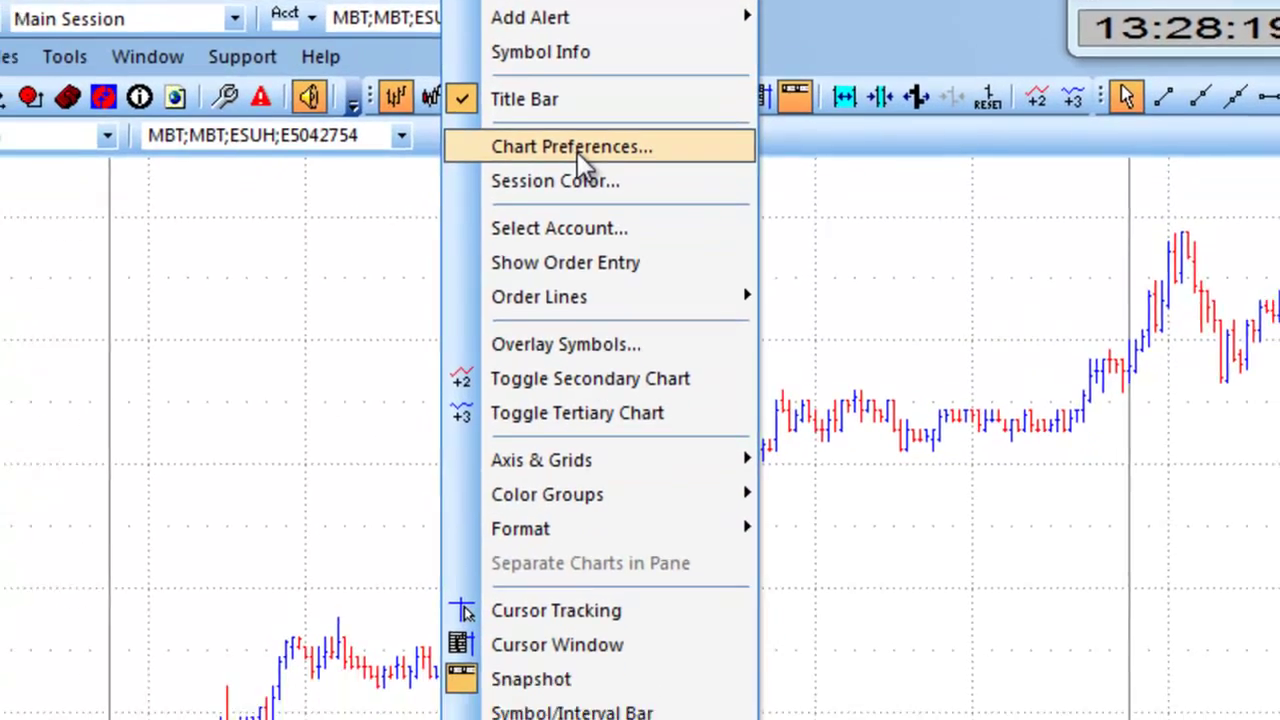
pyautogui.click(577, 190)
pyautogui.moveTo(560, 60); pyautogui.dragTo(437, 51)
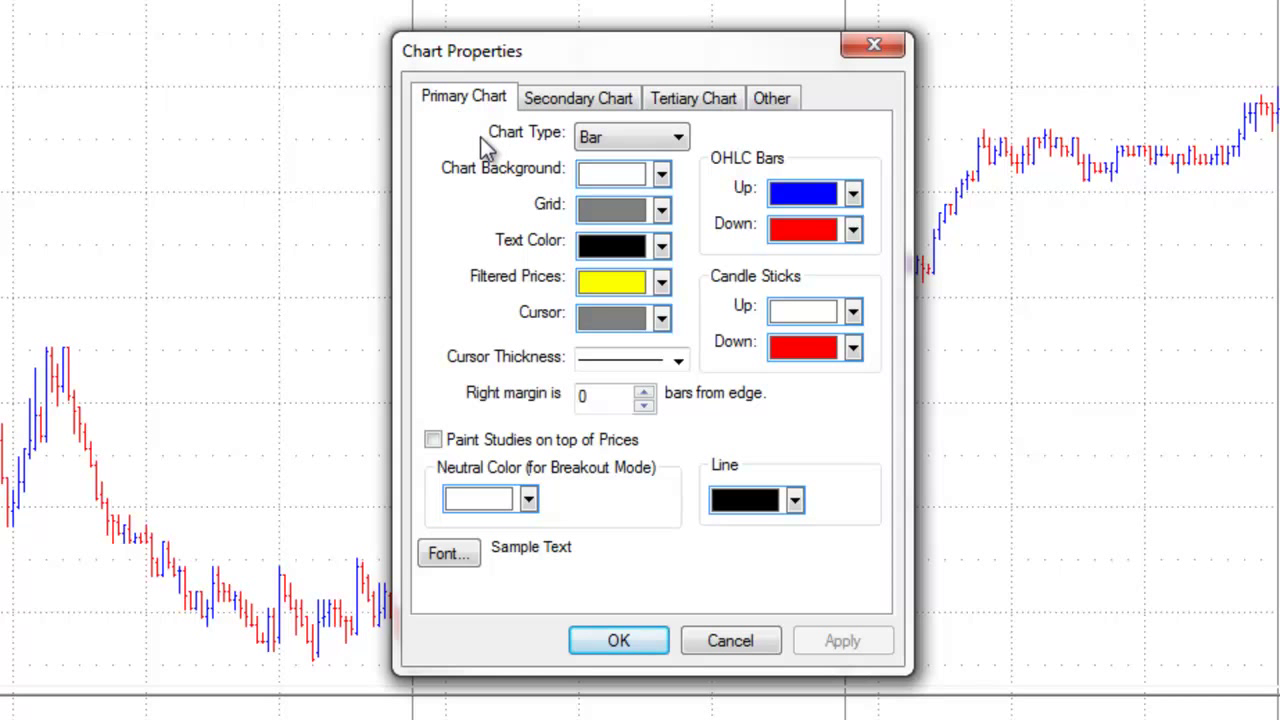
# - Set Chart Type to Candle, leaving background, grid and text colours unchanged
pyautogui.click(680, 137)
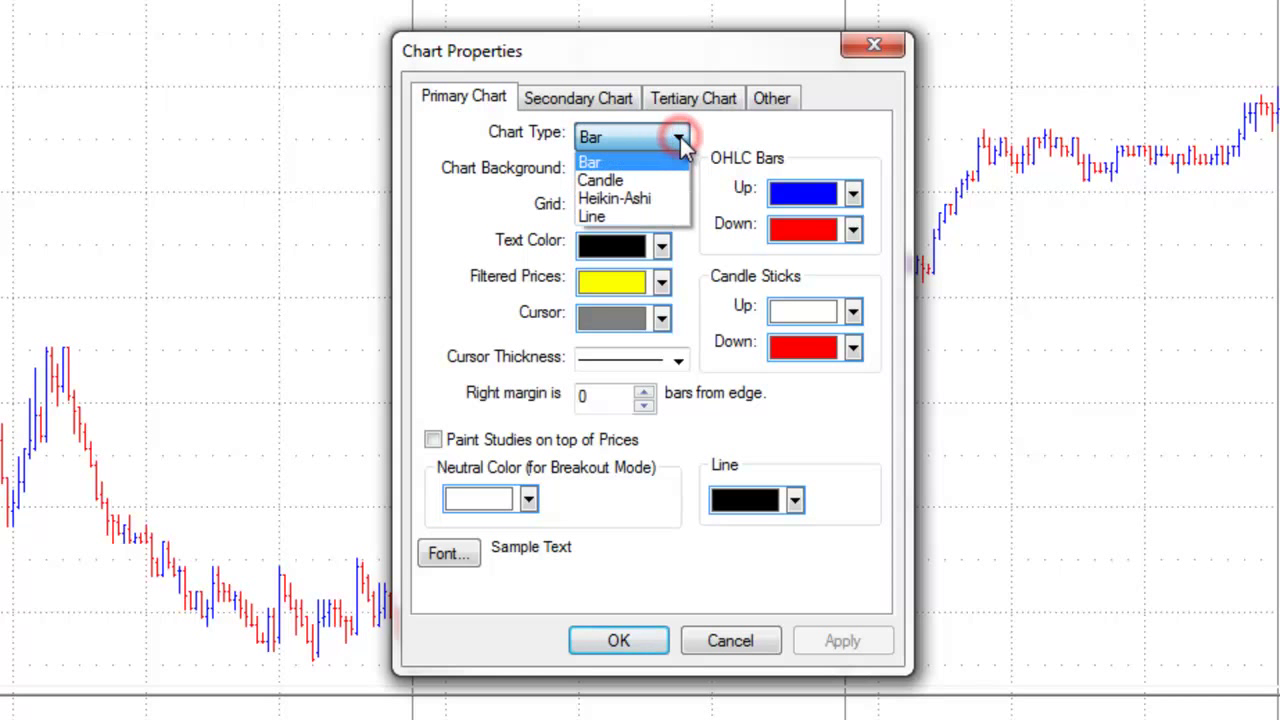
pyautogui.click(633, 181)
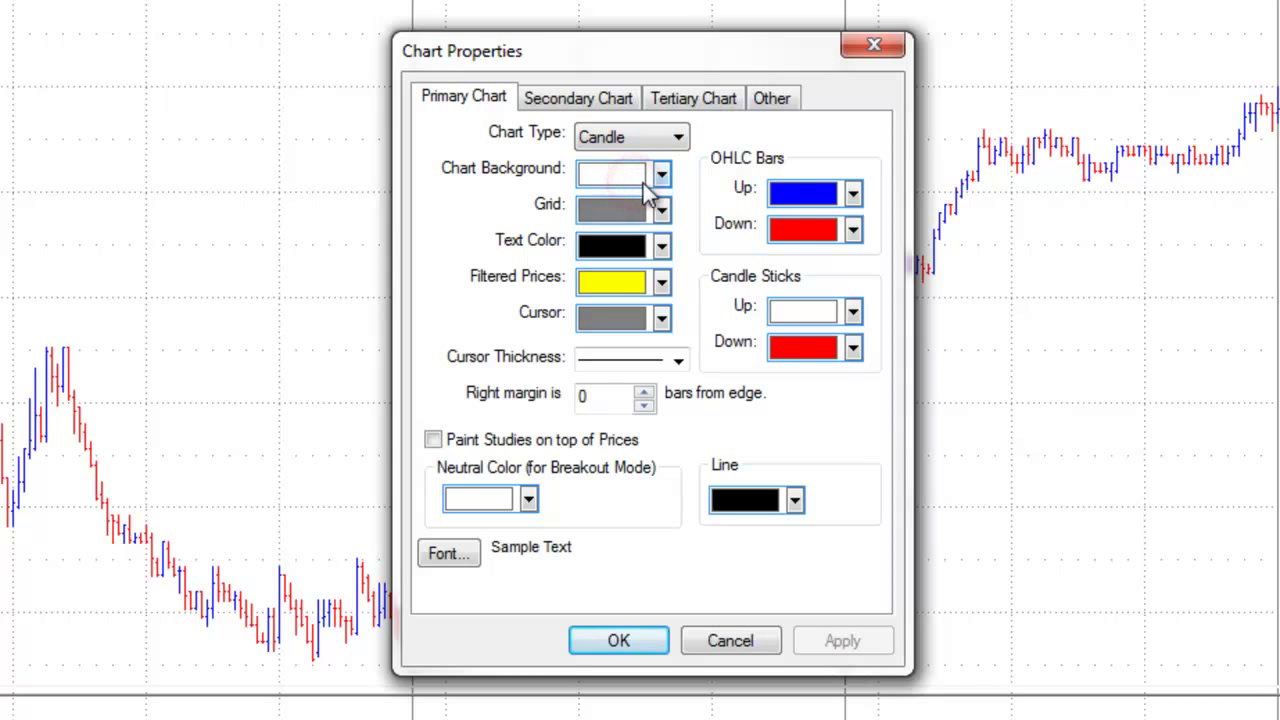
pyautogui.click(661, 176)
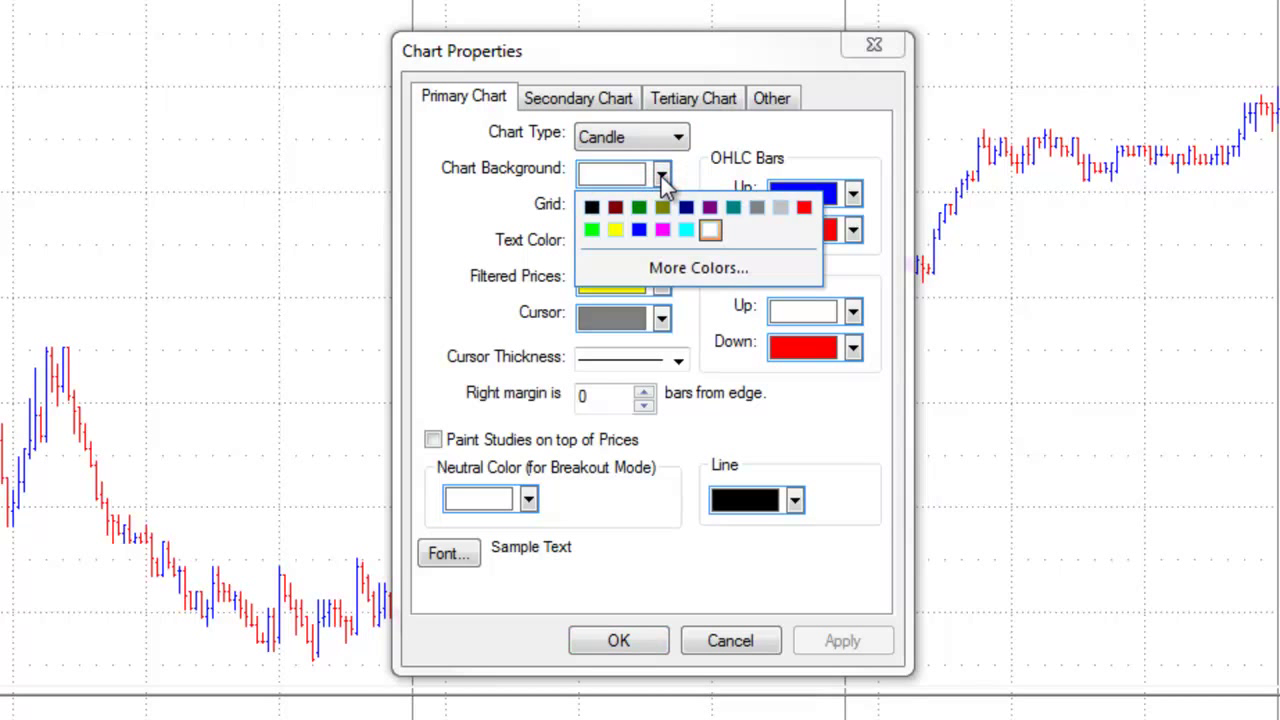
pyautogui.click(661, 176)
pyautogui.click(661, 211)
pyautogui.click(662, 210)
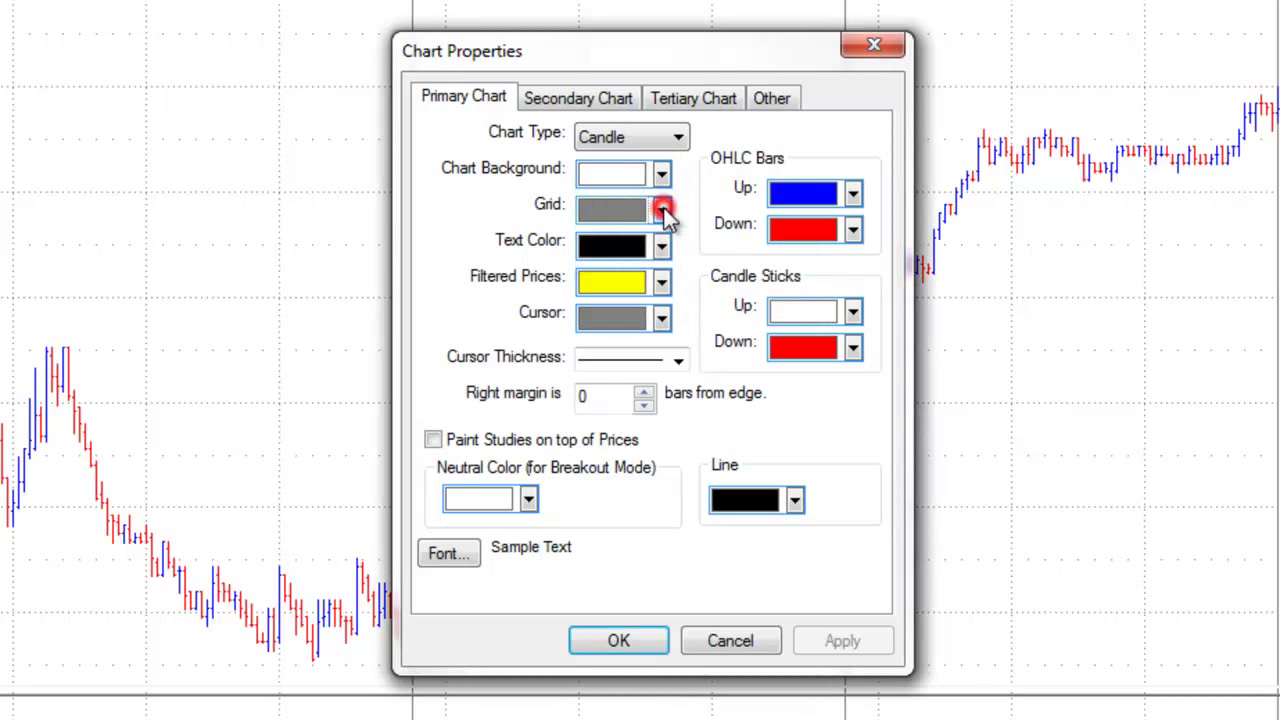
pyautogui.click(668, 244)
pyautogui.click(668, 244)
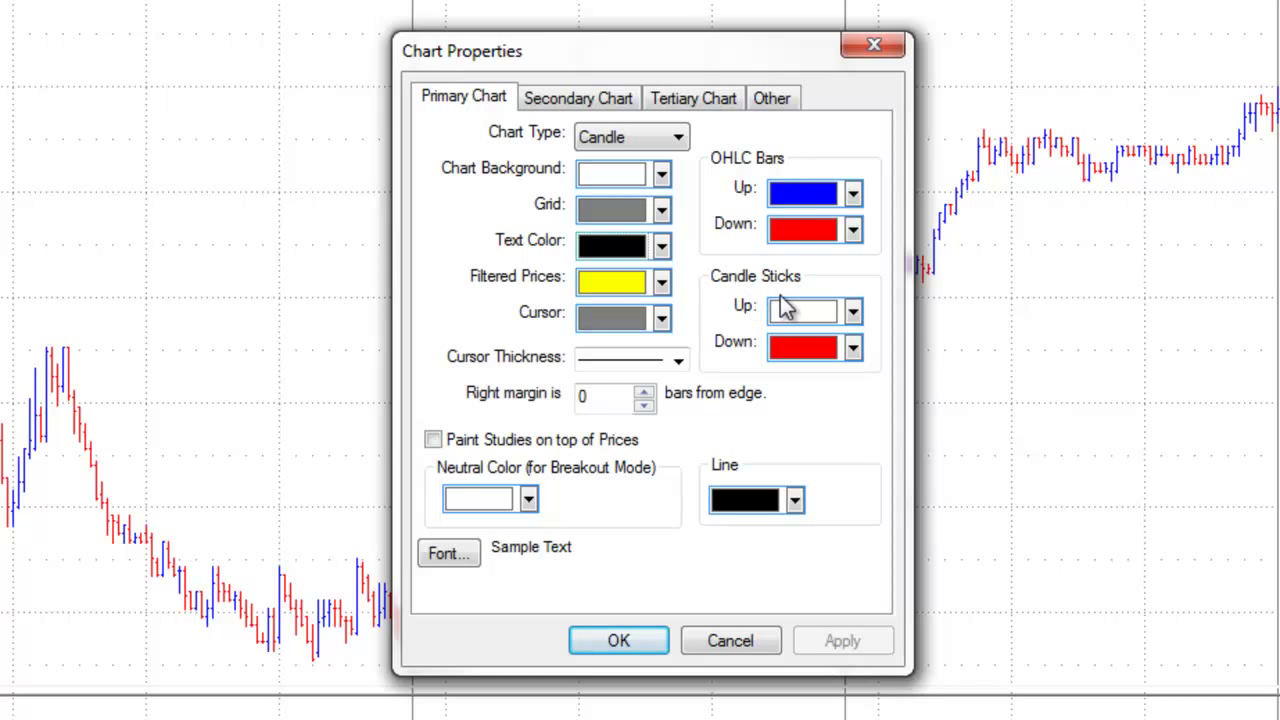
# - Make the up candle sticks green, leaving cursor thickness, right margin and line colour unchanged
pyautogui.click(853, 311)
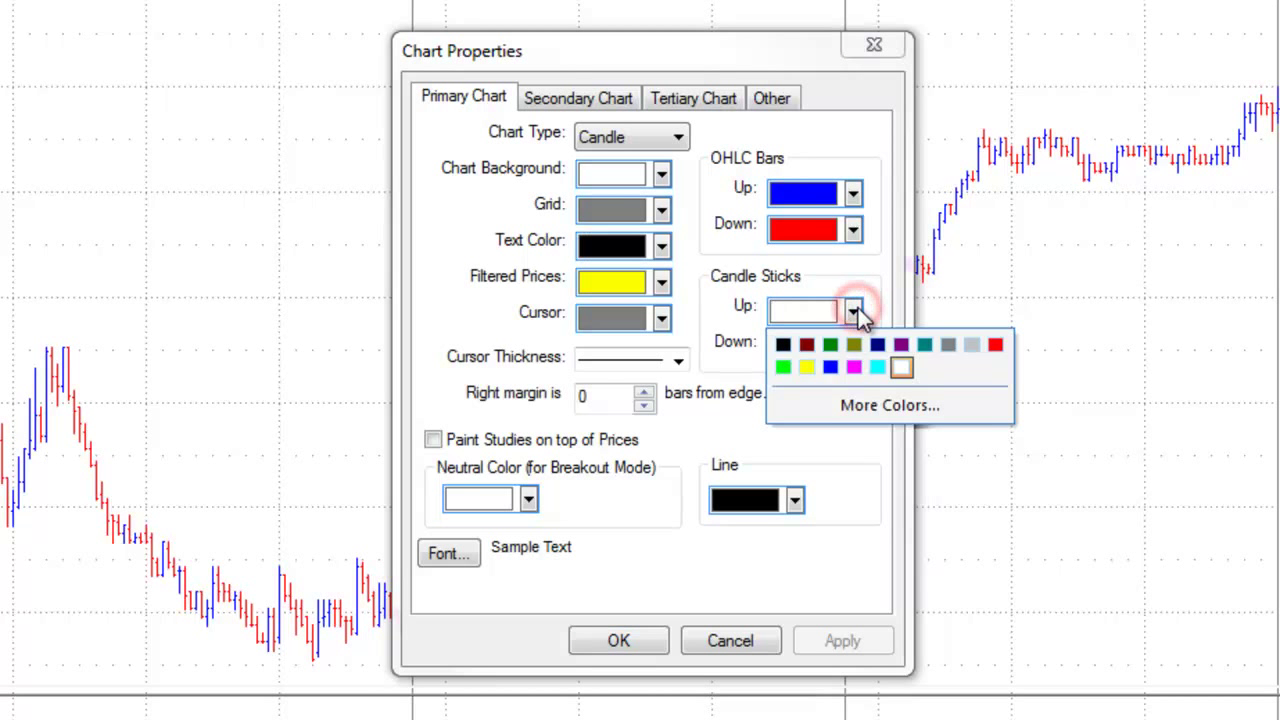
pyautogui.click(783, 367)
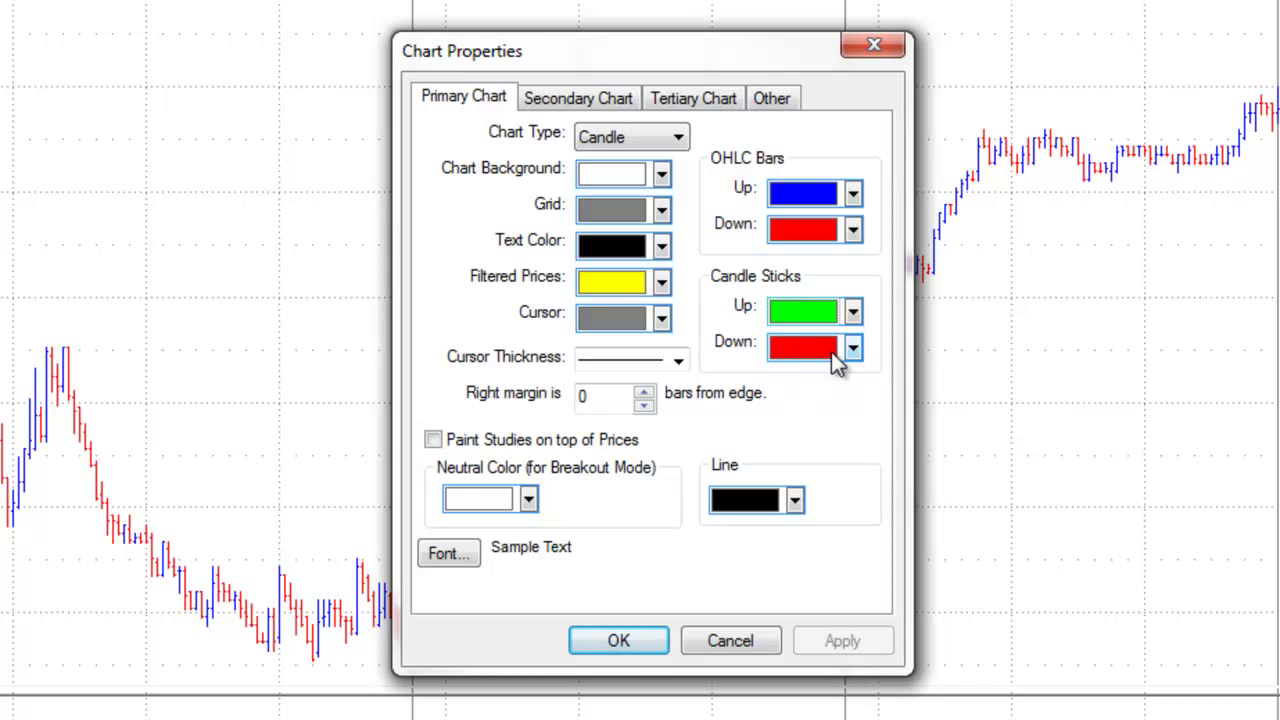
pyautogui.click(678, 360)
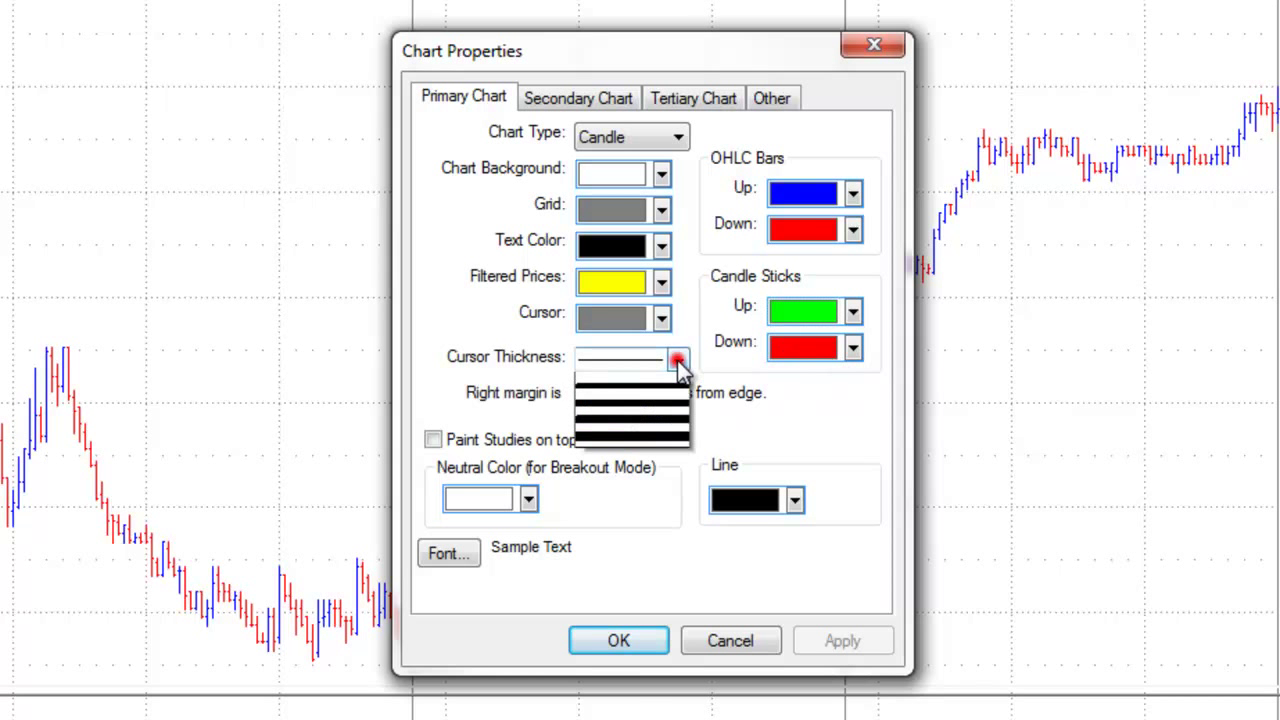
pyautogui.click(677, 360)
pyautogui.click(600, 398)
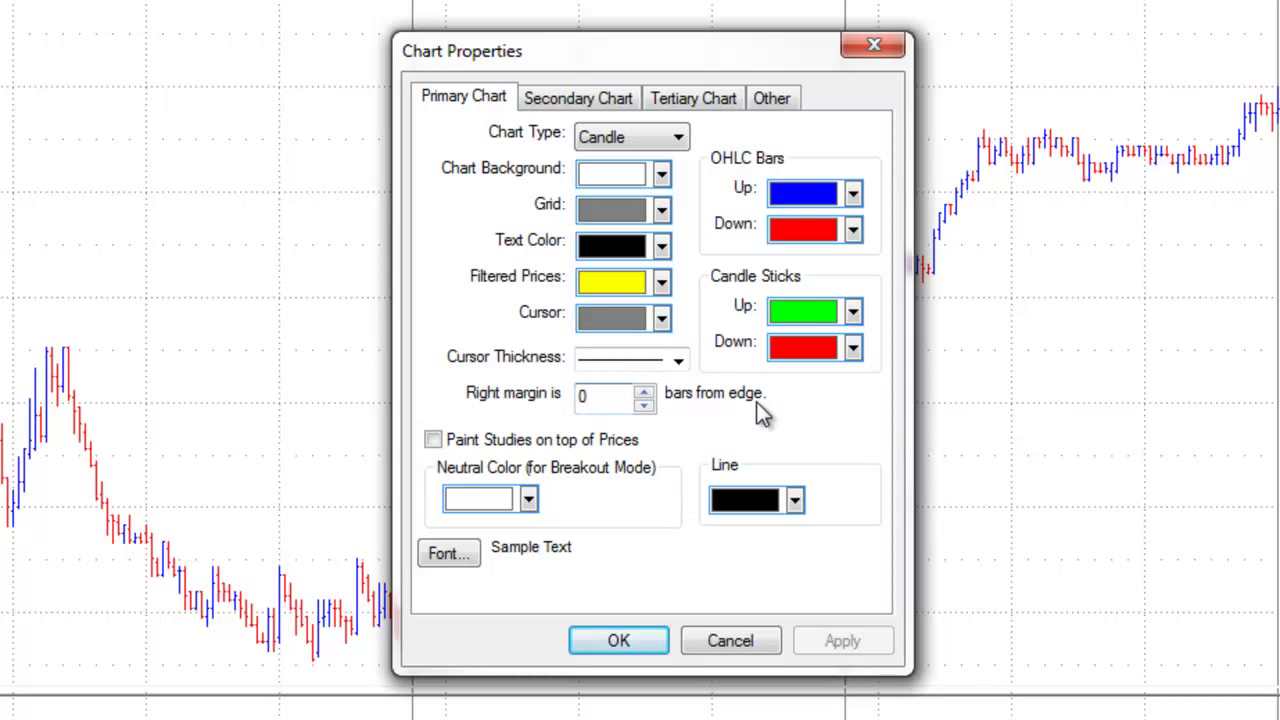
pyautogui.click(796, 500)
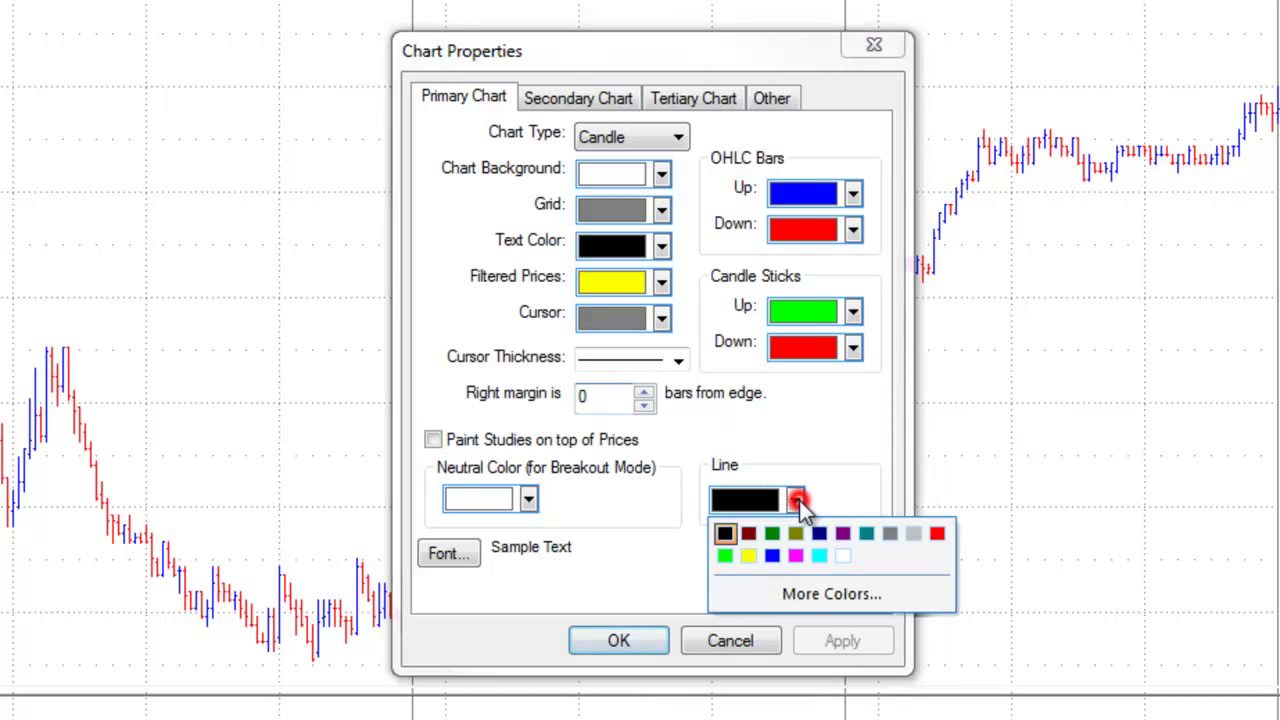
pyautogui.click(799, 500)
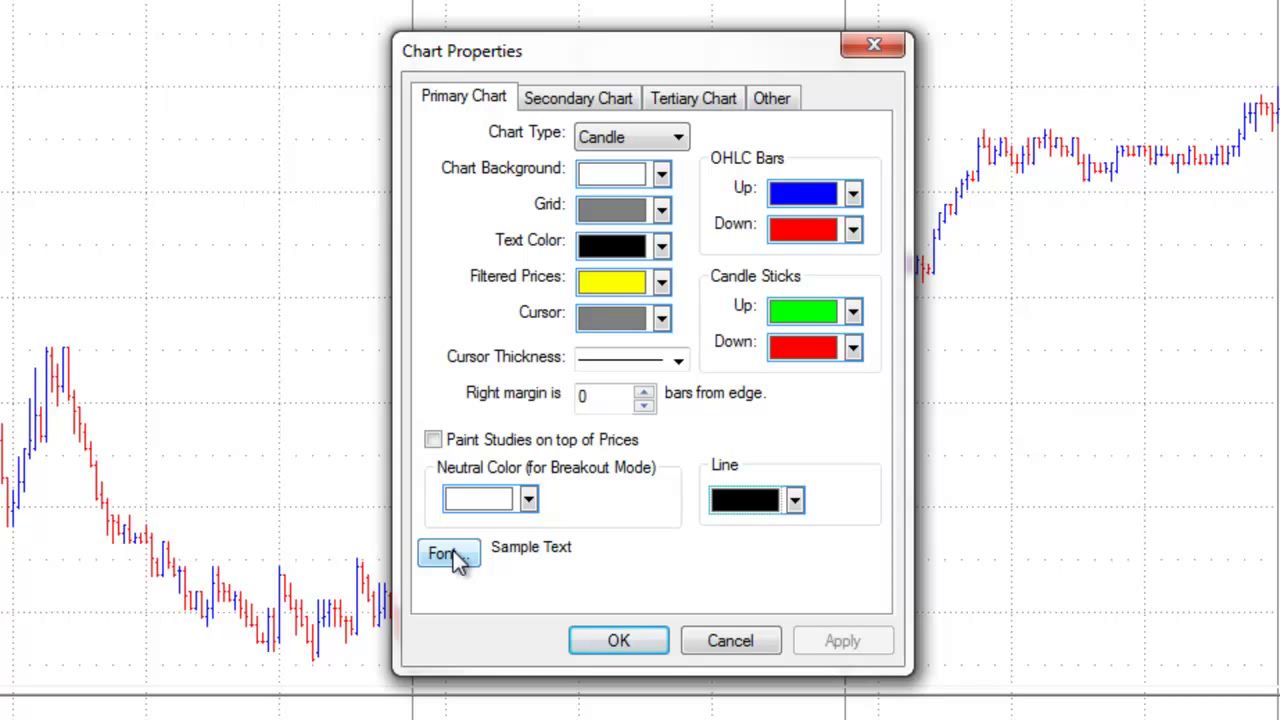
# - Set the Secondary Chart type to Candle with blue up candles
pyautogui.click(589, 98)
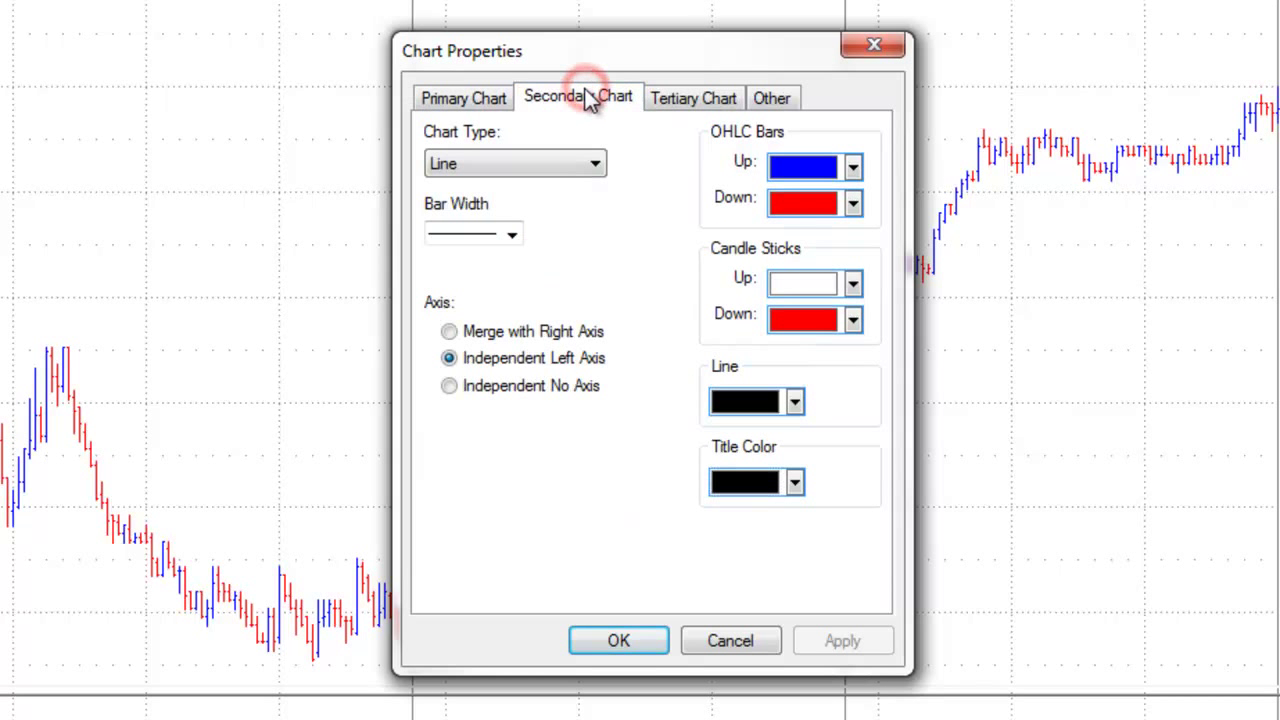
pyautogui.click(690, 100)
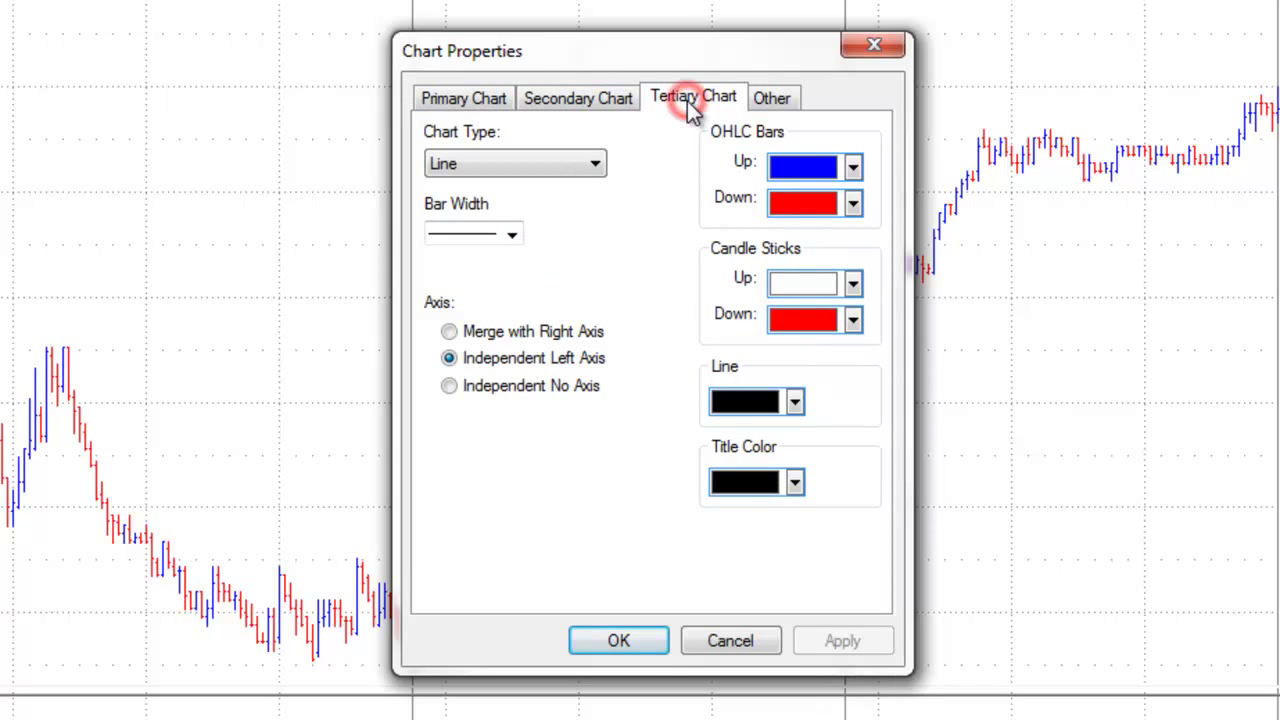
pyautogui.click(587, 104)
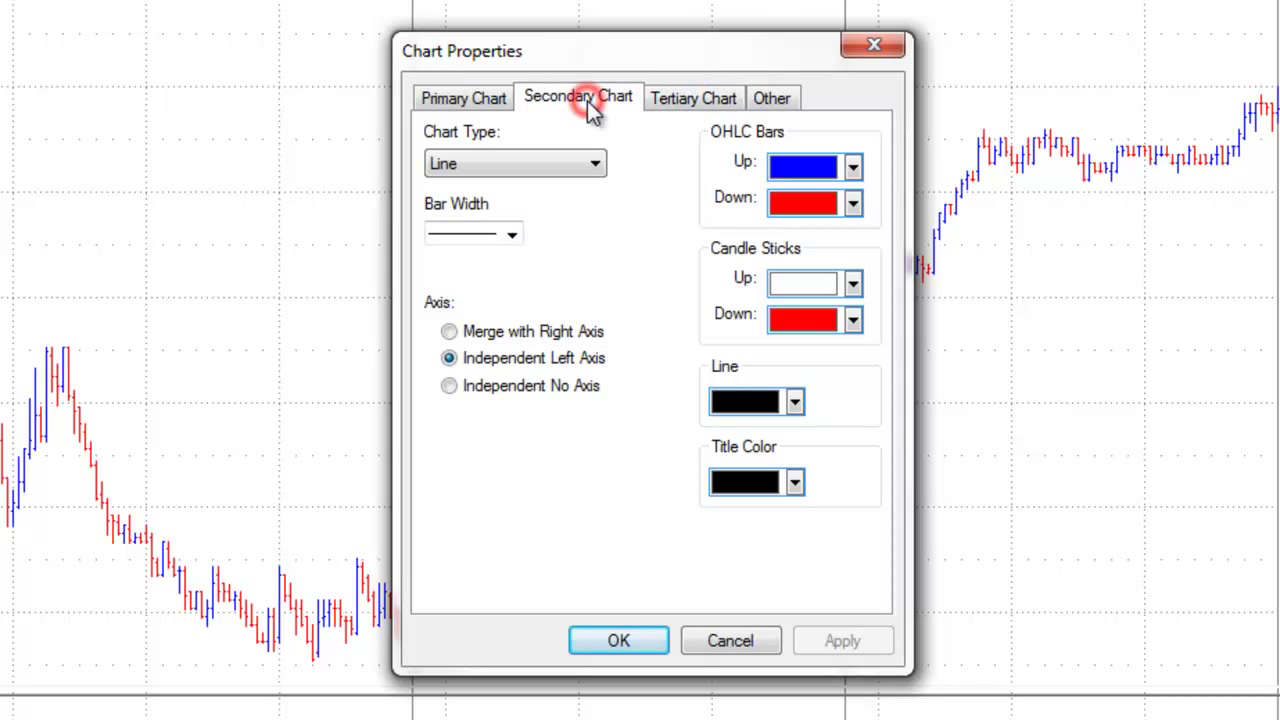
pyautogui.click(459, 108)
pyautogui.click(570, 100)
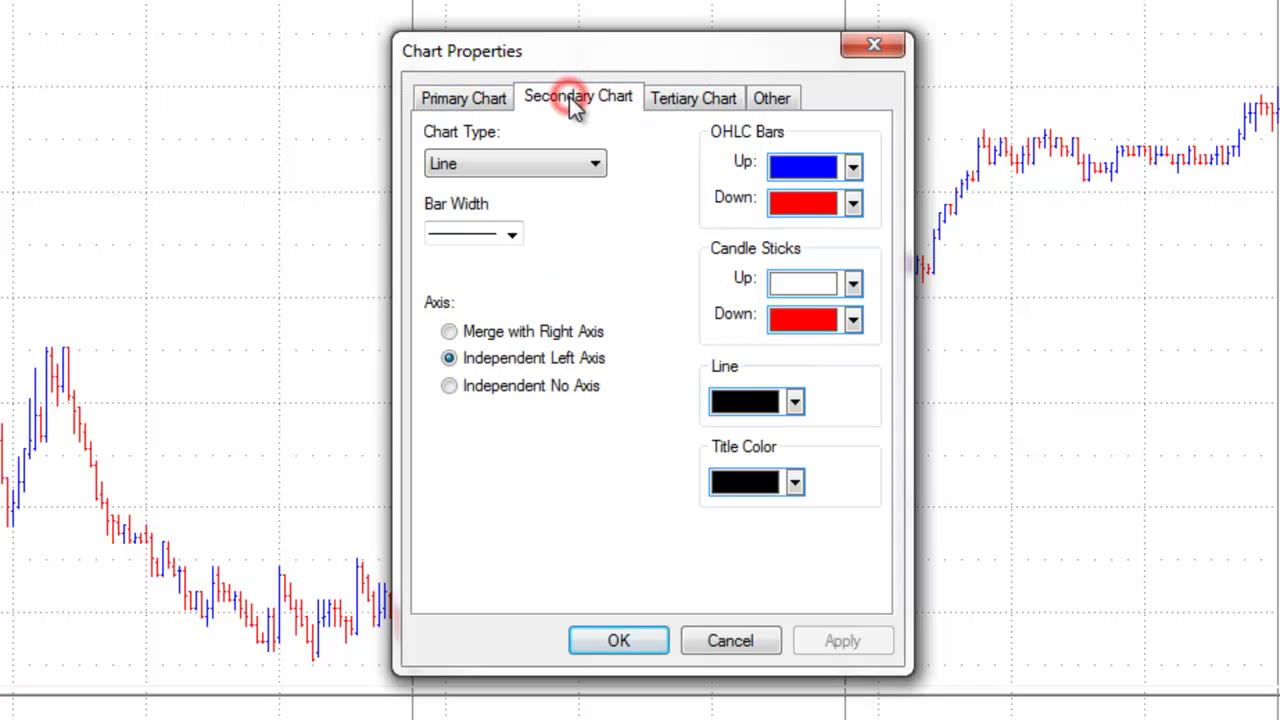
pyautogui.click(597, 163)
pyautogui.click(544, 200)
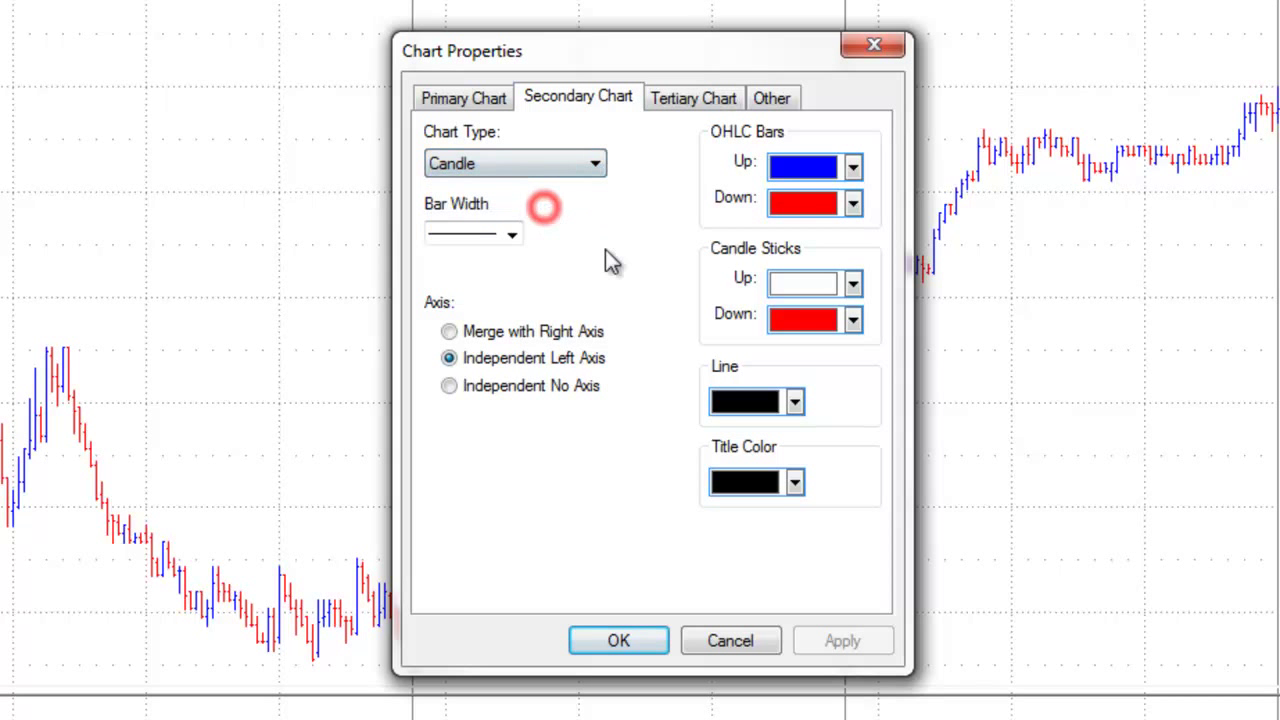
pyautogui.click(852, 284)
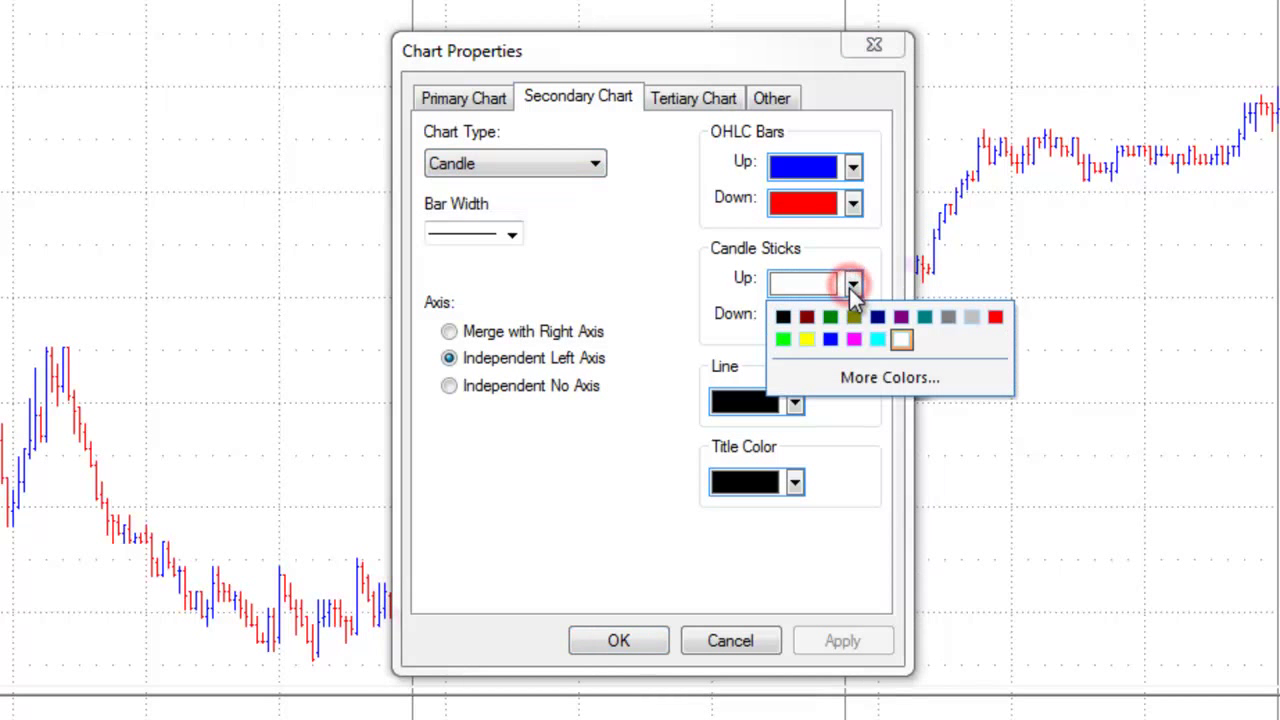
pyautogui.click(836, 340)
# - Set the Tertiary Chart type to Candle with yellow up candles, then apply with OK
pyautogui.click(694, 97)
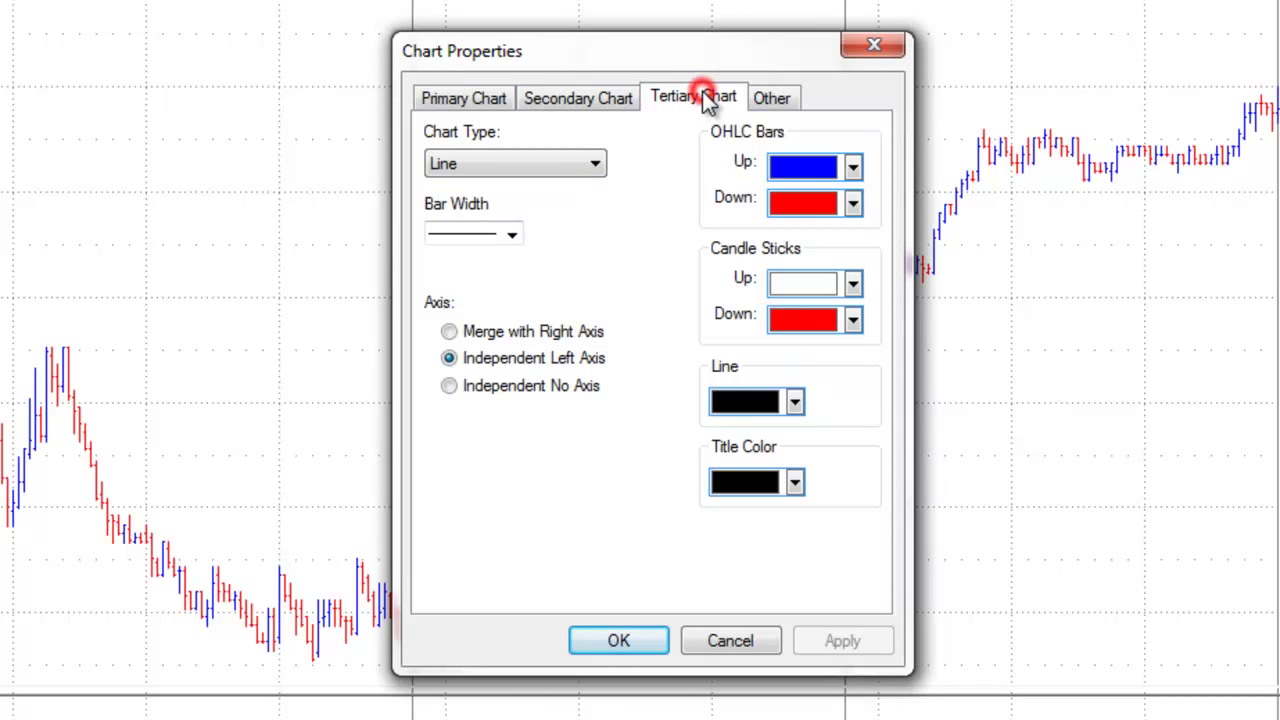
pyautogui.click(597, 163)
pyautogui.click(531, 207)
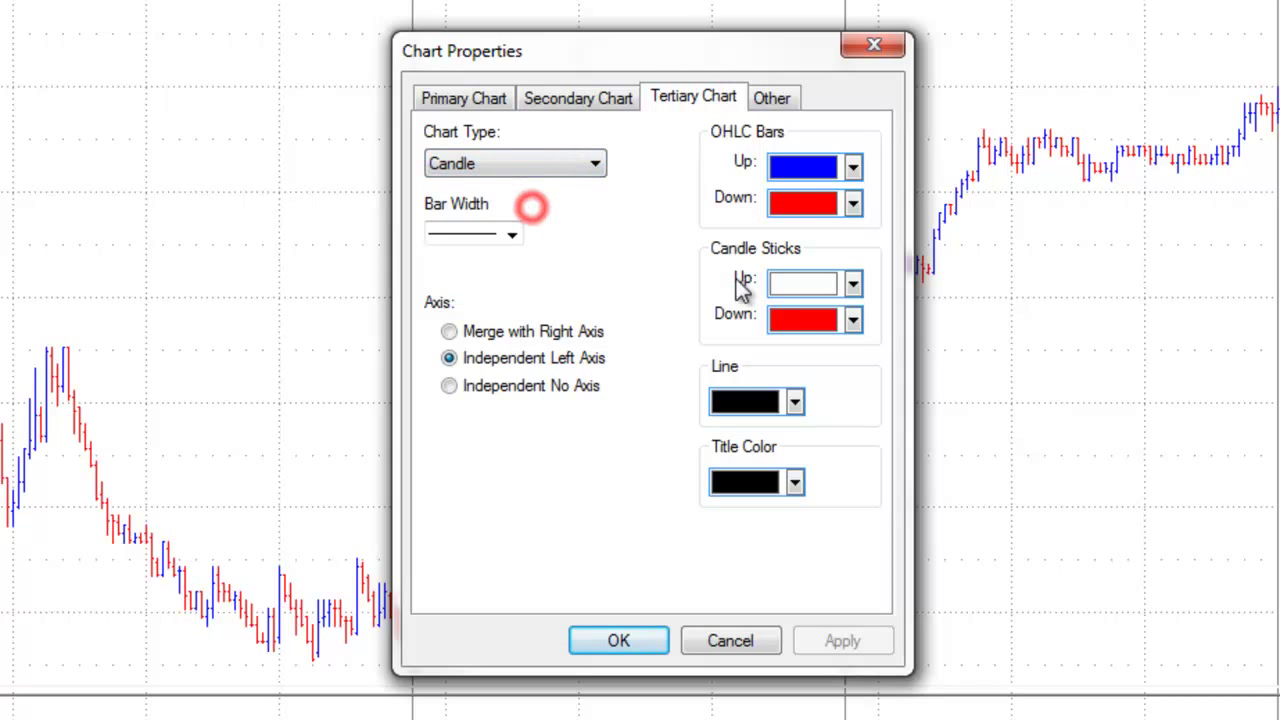
pyautogui.click(850, 285)
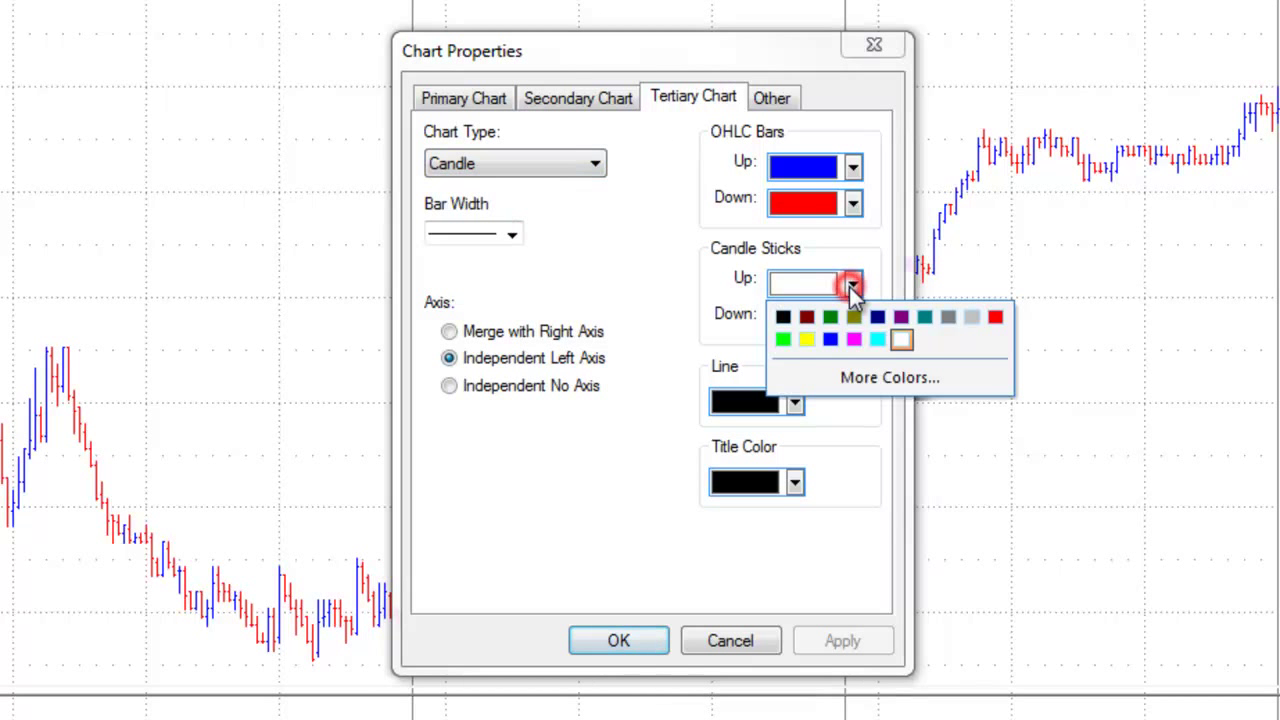
pyautogui.click(807, 340)
pyautogui.click(482, 98)
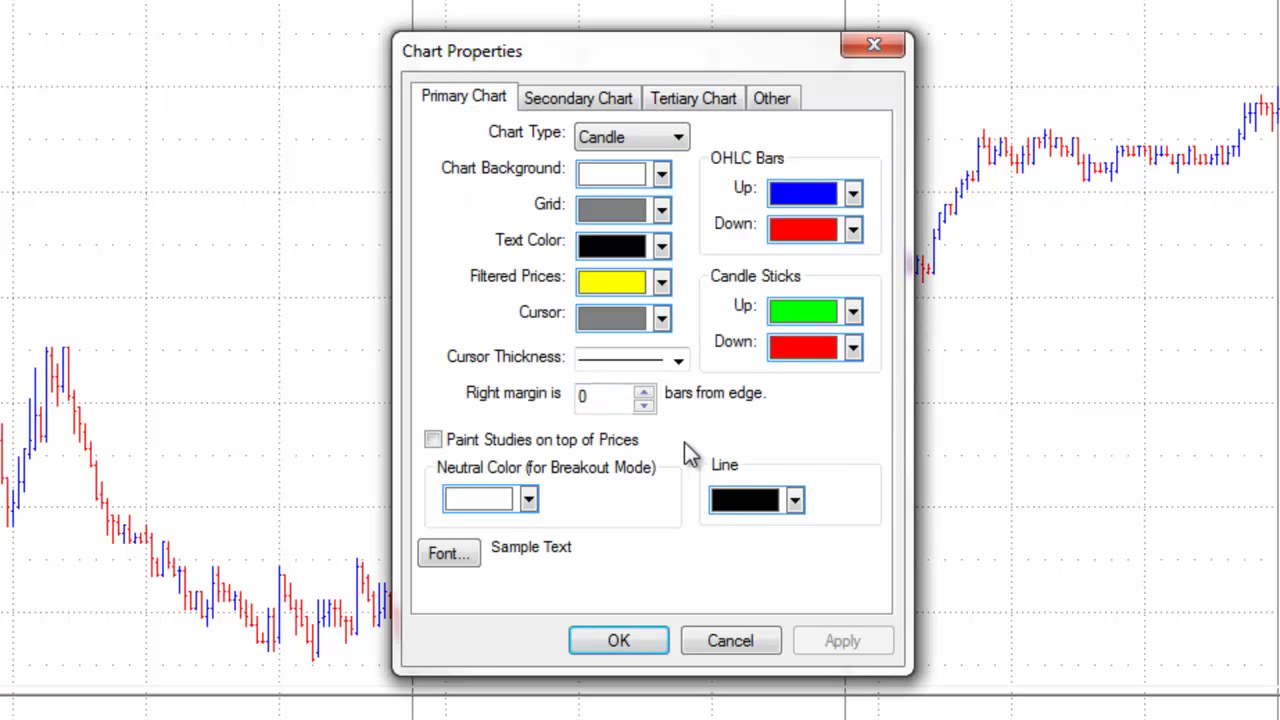
pyautogui.click(630, 643)
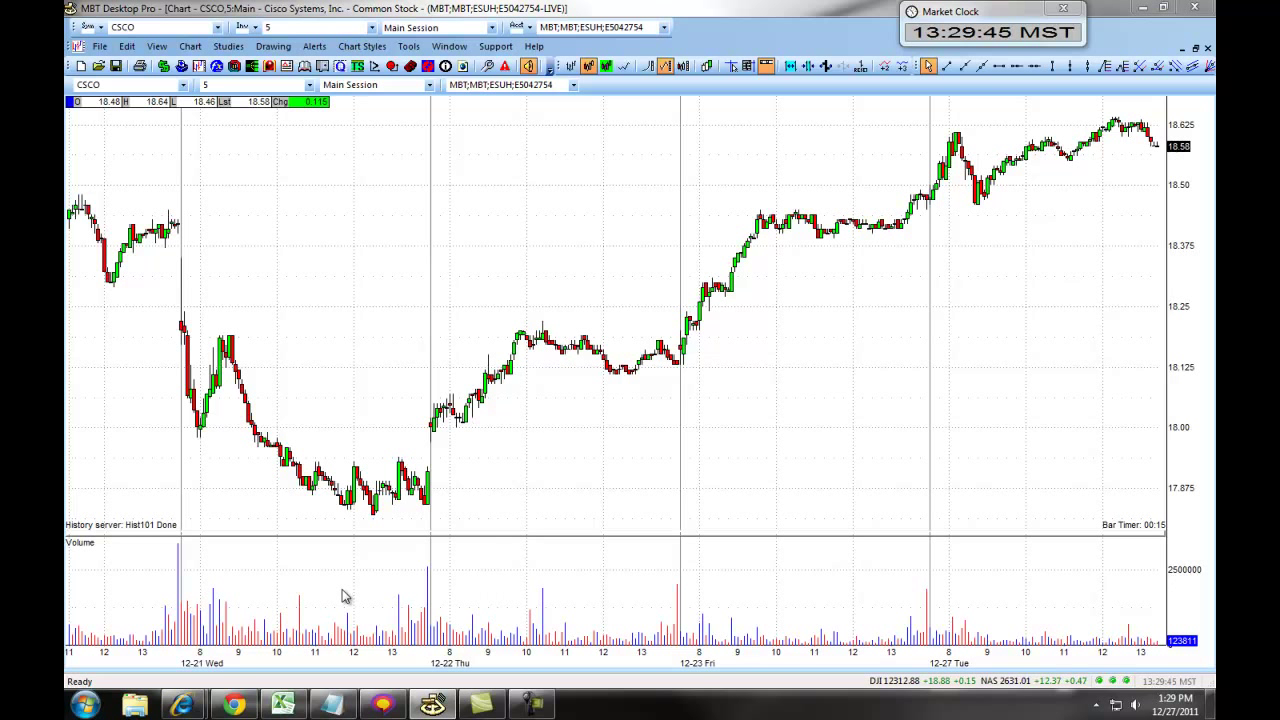
# - Remove the Volume study from the CSCO chart through the right-click Remove menu
pyautogui.rightClick(513, 585)
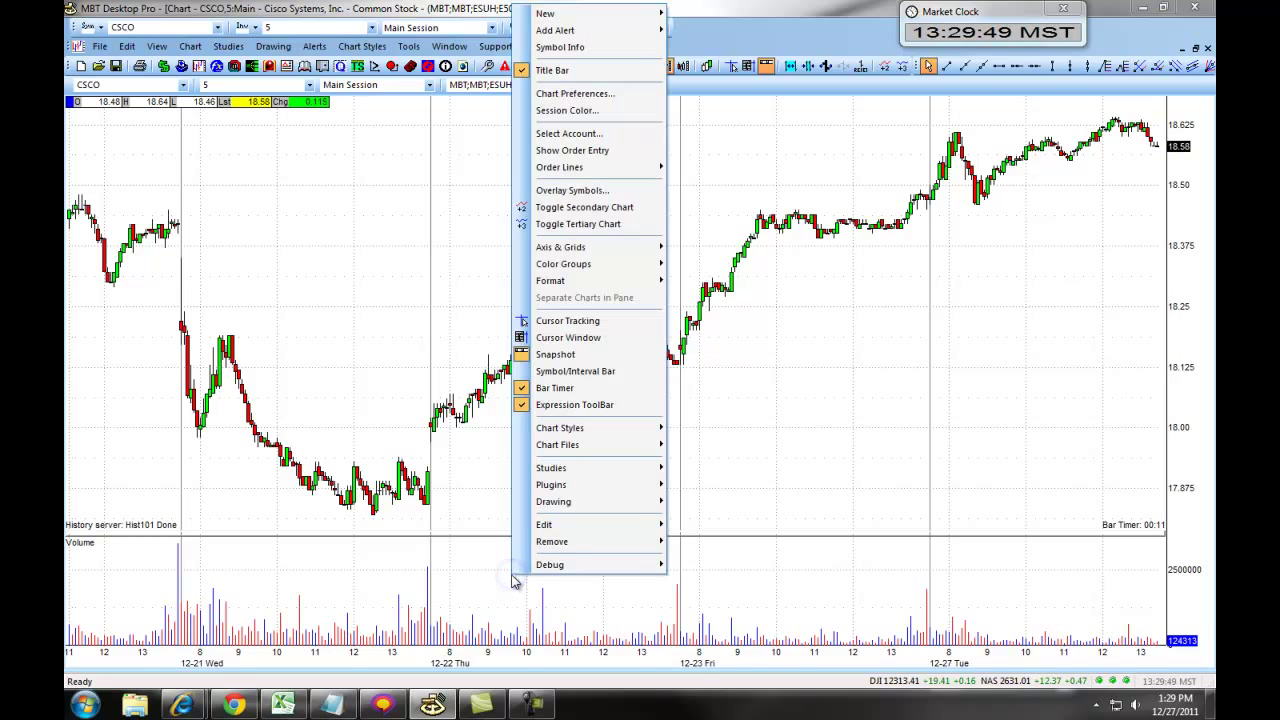
pyautogui.moveTo(573, 543)
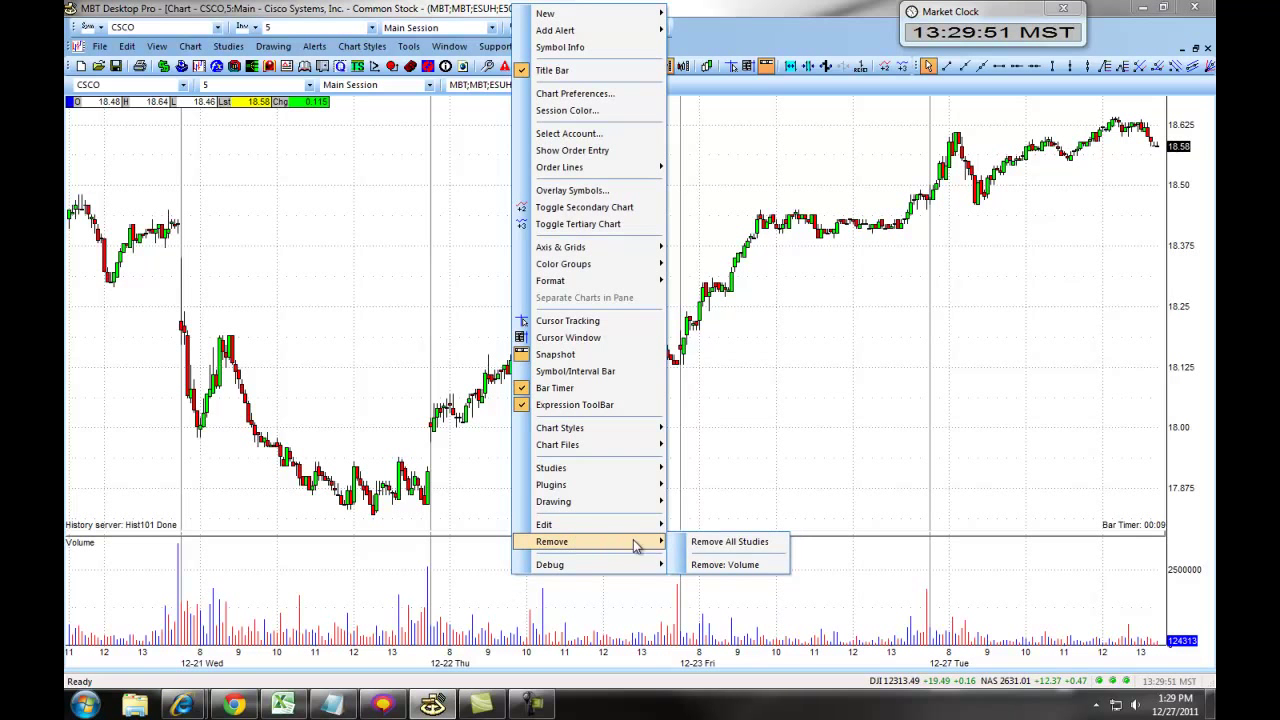
pyautogui.click(725, 565)
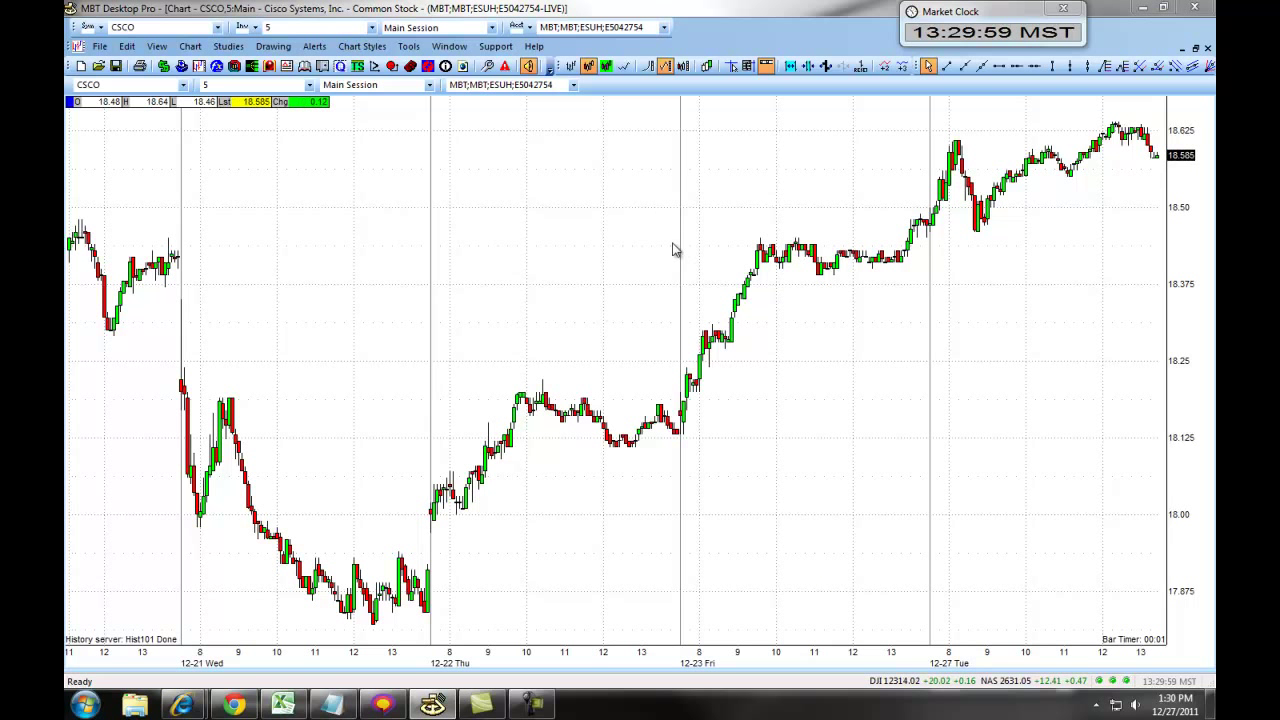
pyautogui.click(100, 47)
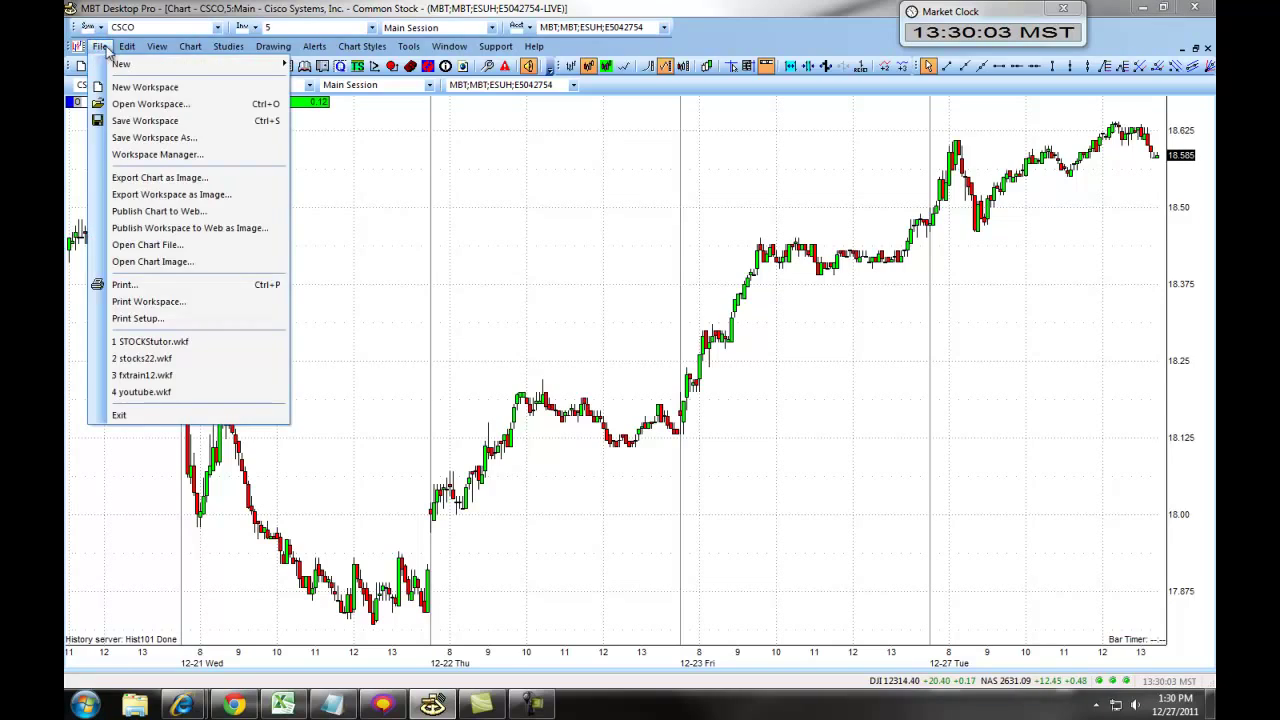
# - Browse the View menu, then float the Chart Bar toolbar and dock it back
pyautogui.moveTo(158, 47)
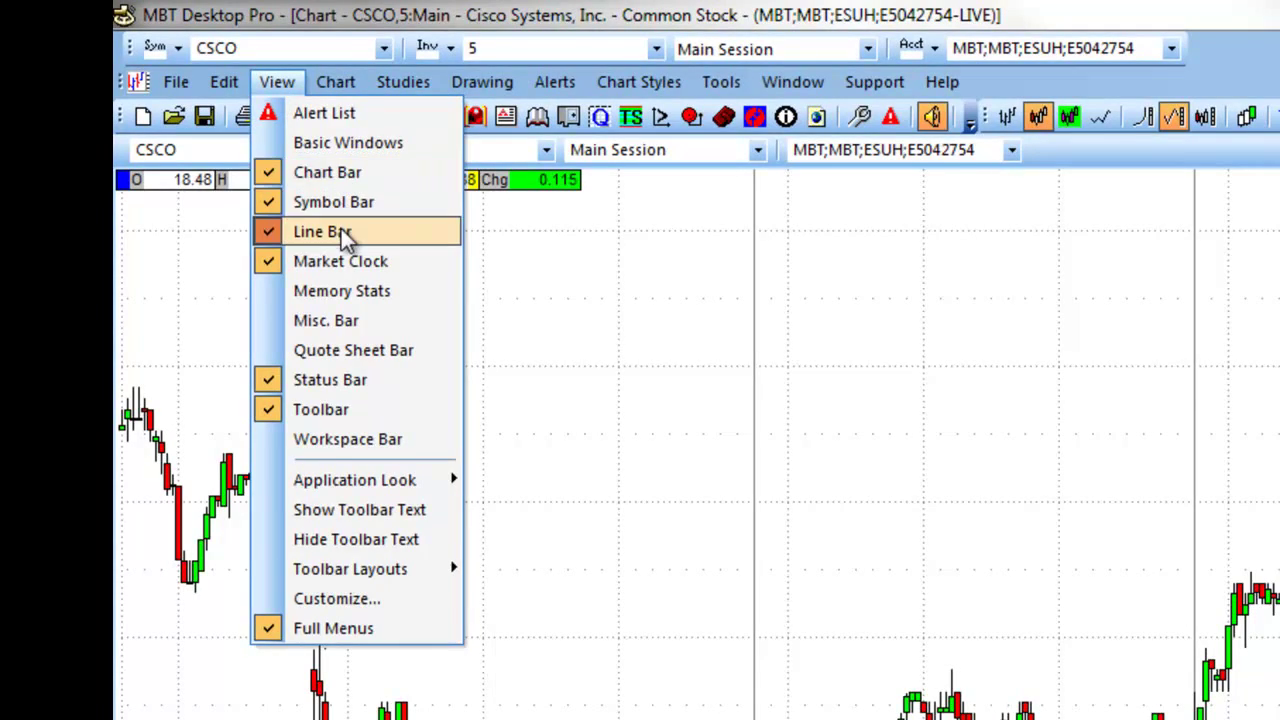
pyautogui.click(851, 253)
pyautogui.moveTo(988, 116); pyautogui.dragTo(994, 243)
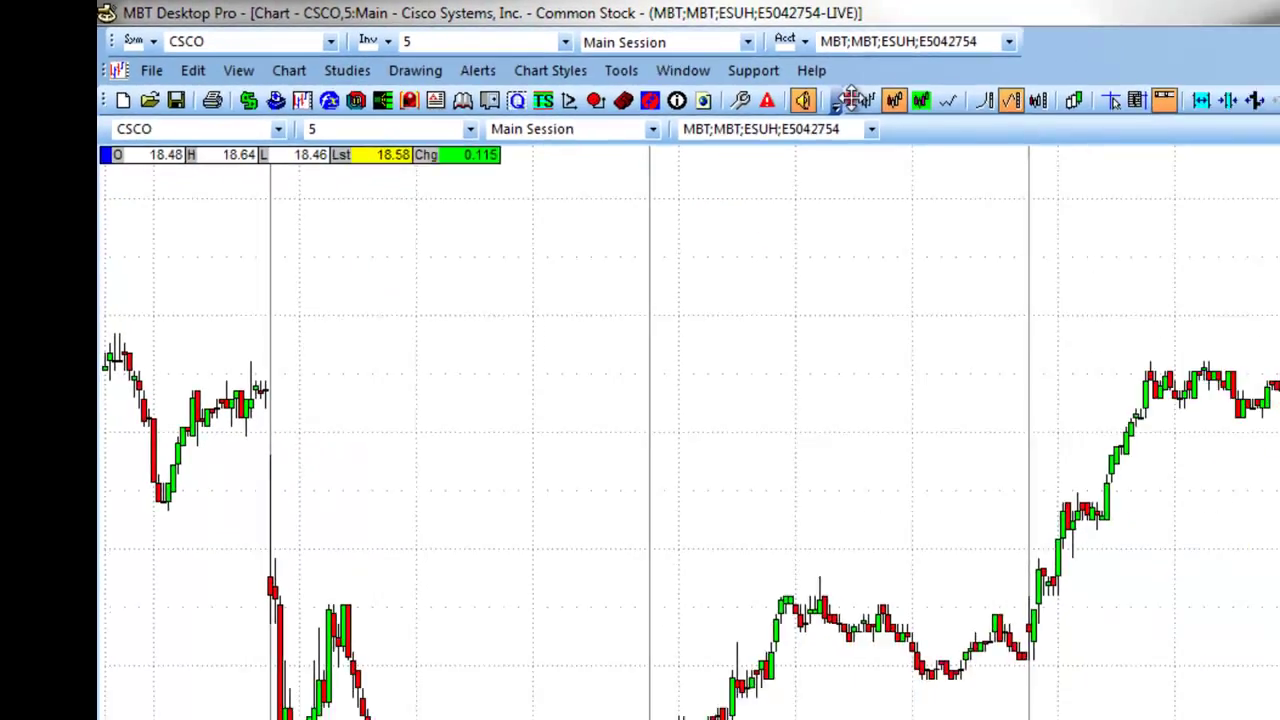
pyautogui.moveTo(578, 141); pyautogui.dragTo(451, 152)
pyautogui.moveTo(667, 128); pyautogui.dragTo(716, 58)
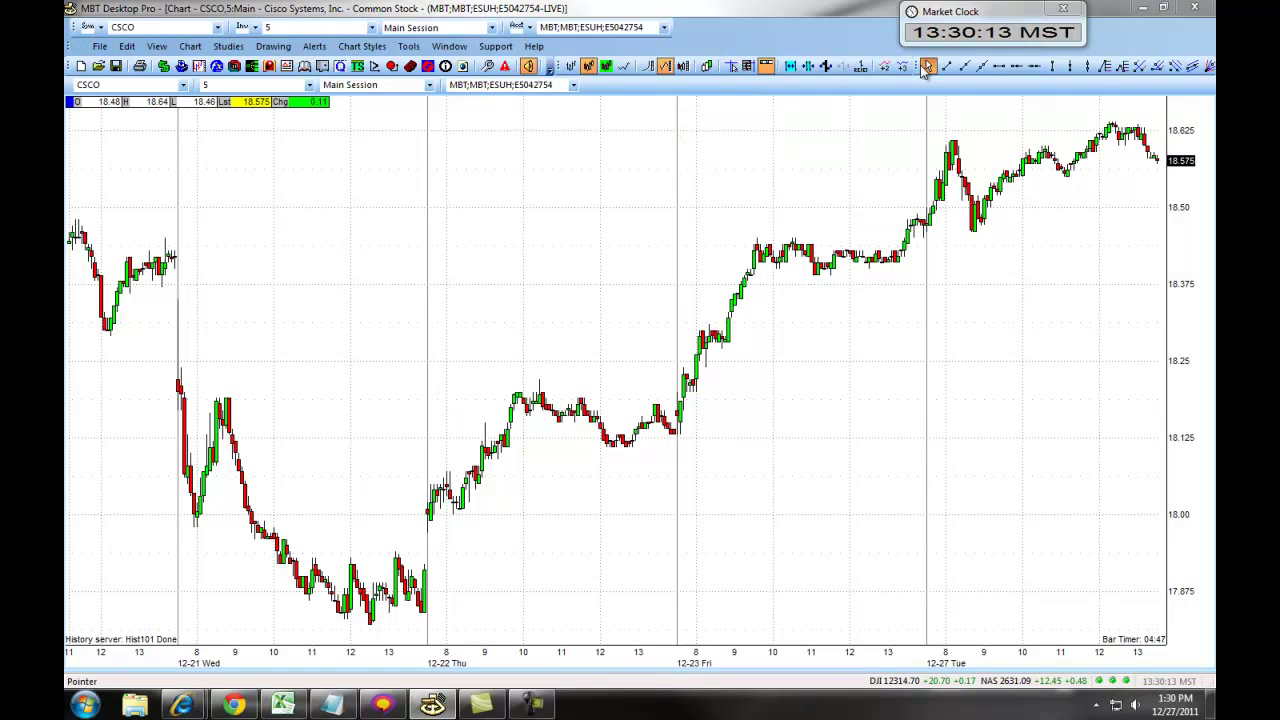
# - Float and re-dock the Drawing Tools, then detach the Chart Bar into a floating palette
pyautogui.moveTo(922, 66)
pyautogui.mouseDown()
pyautogui.moveTo(920, 125)
pyautogui.moveTo(871, 142)
pyautogui.moveTo(991, 75)
pyautogui.mouseUp()
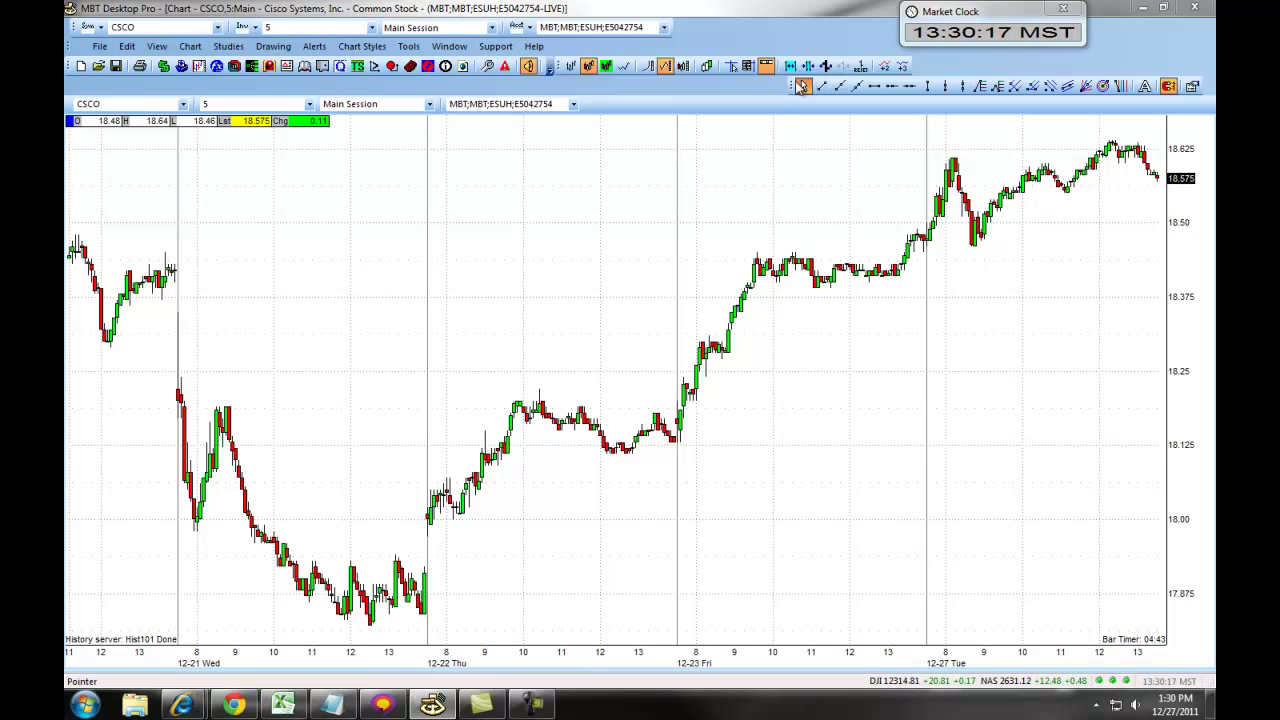
pyautogui.moveTo(797, 86); pyautogui.dragTo(795, 68)
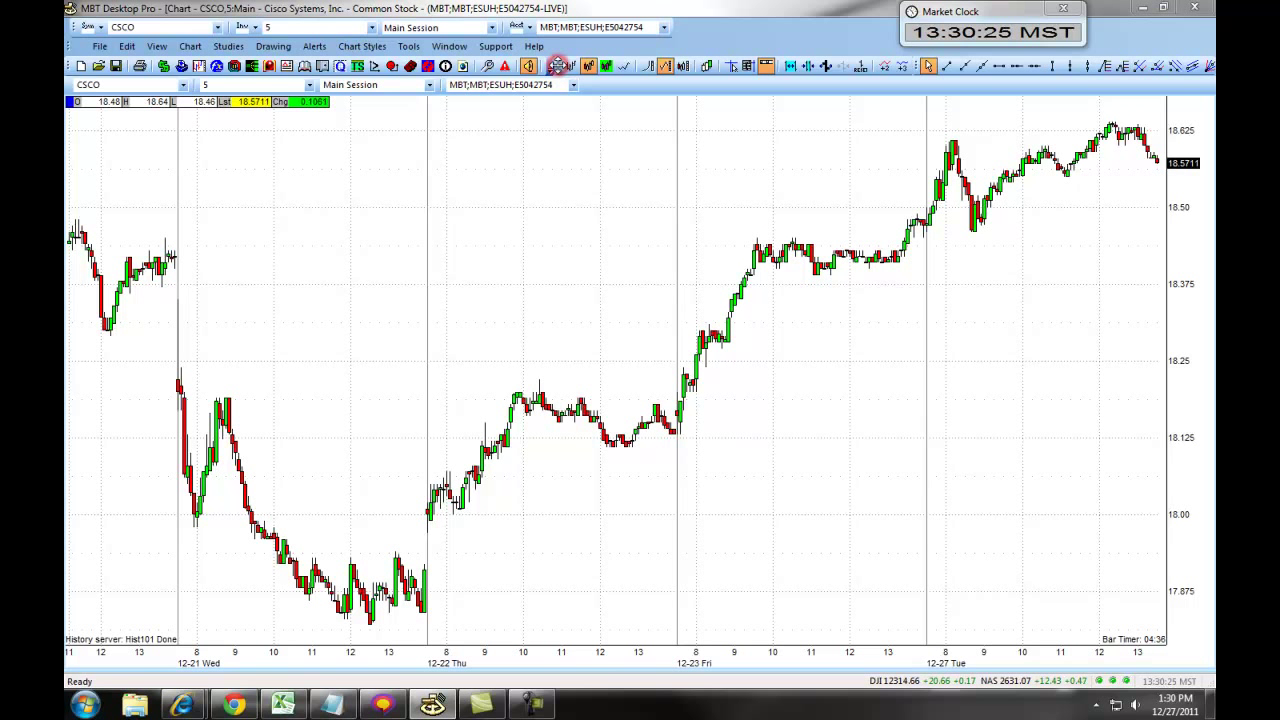
pyautogui.moveTo(558, 72); pyautogui.dragTo(539, 142)
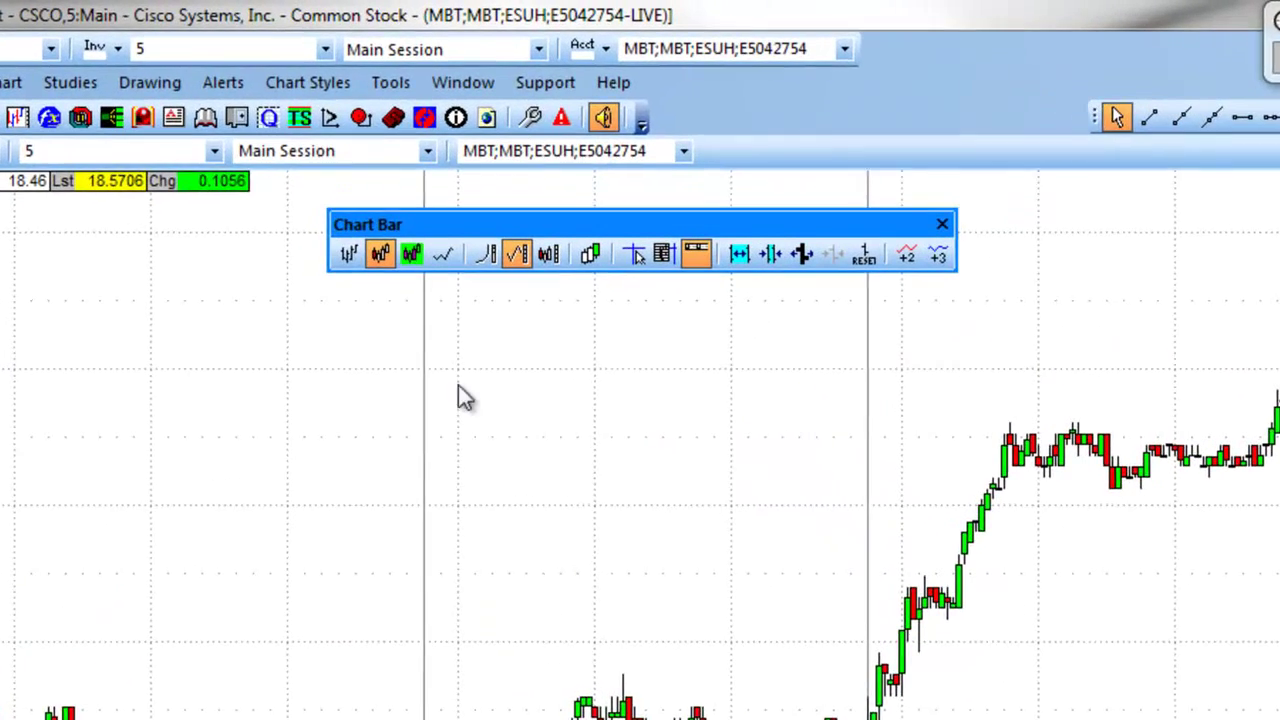
# - Cycle the prices through OHLC, Candle, Heikin-Ashi and Line, ending back on Candle
pyautogui.click(349, 259)
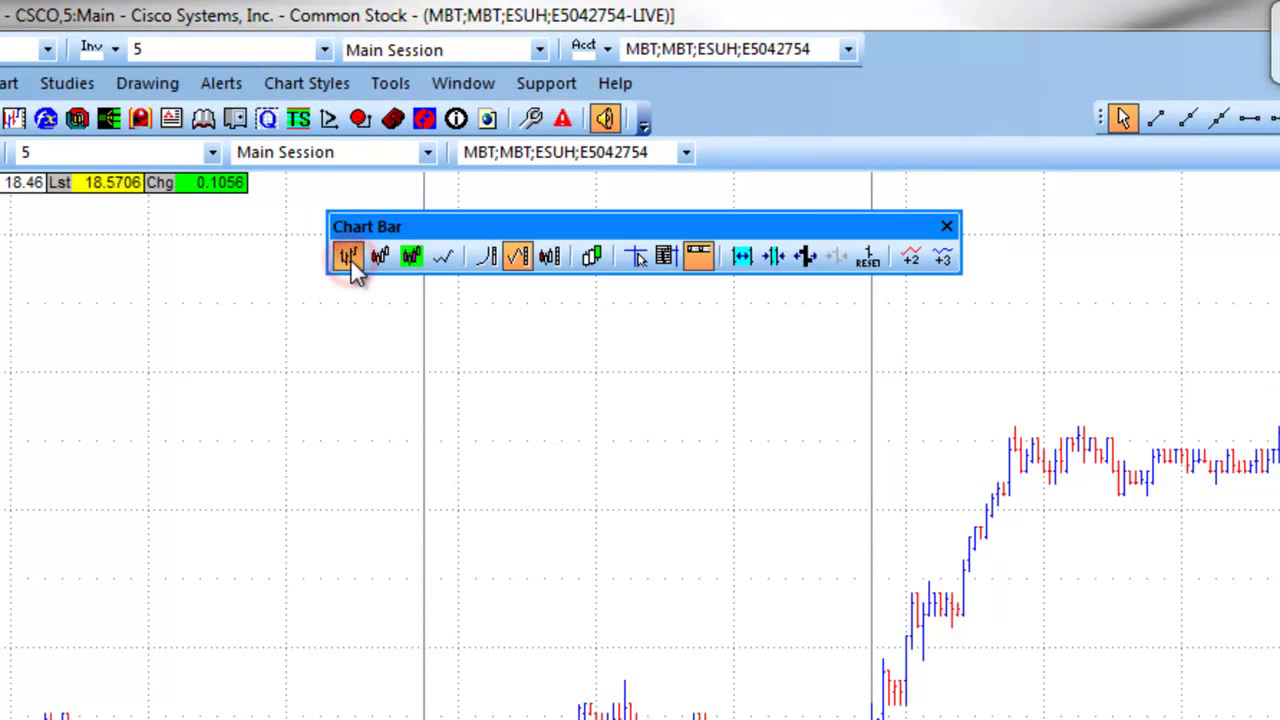
pyautogui.click(380, 260)
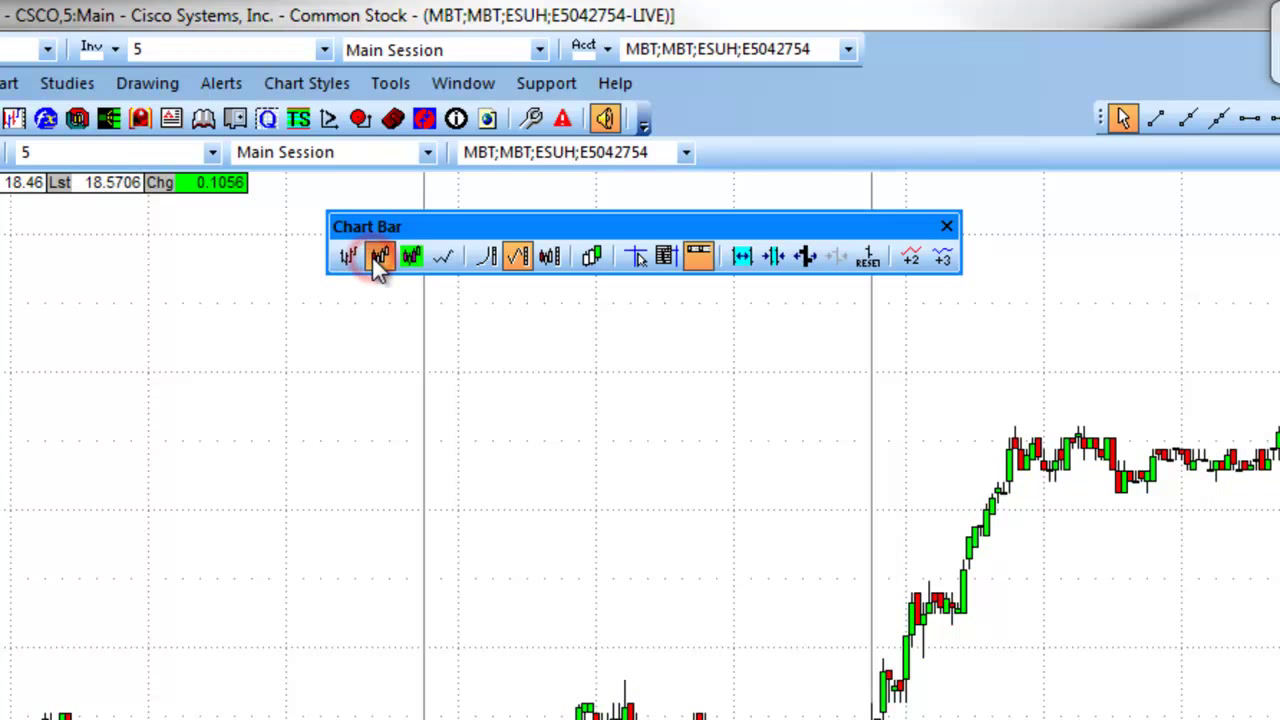
pyautogui.click(409, 256)
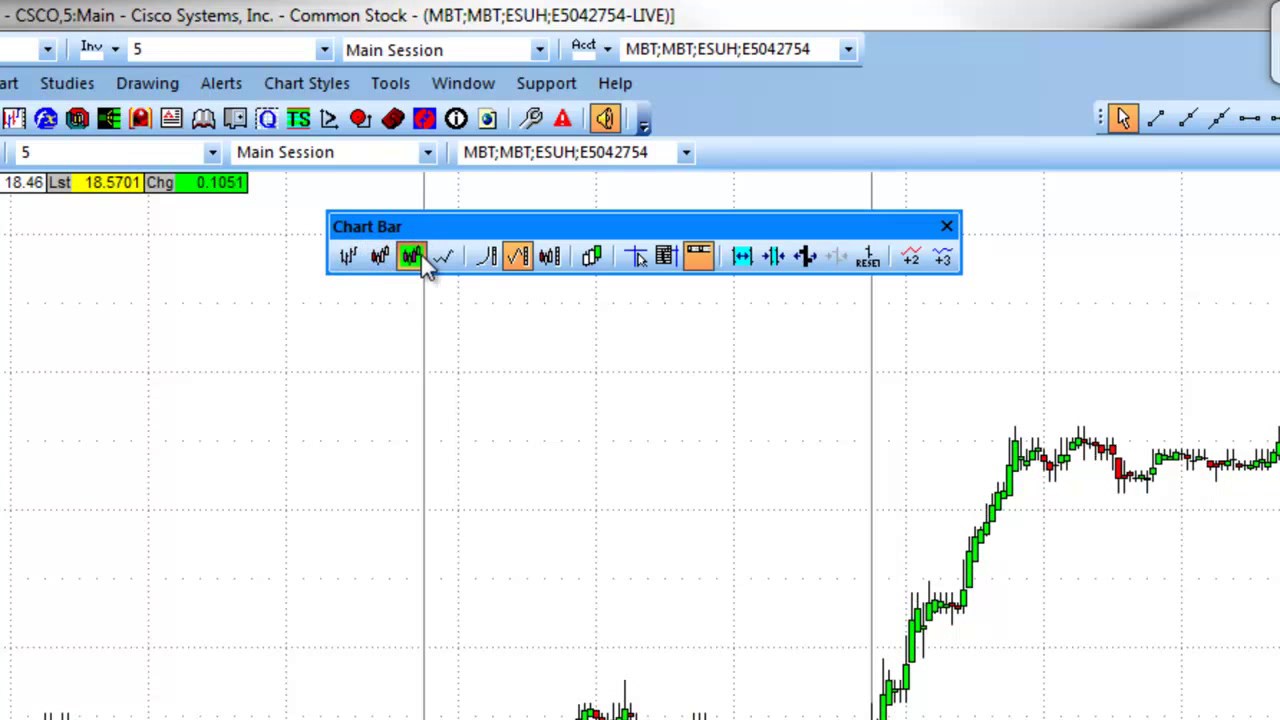
pyautogui.click(443, 256)
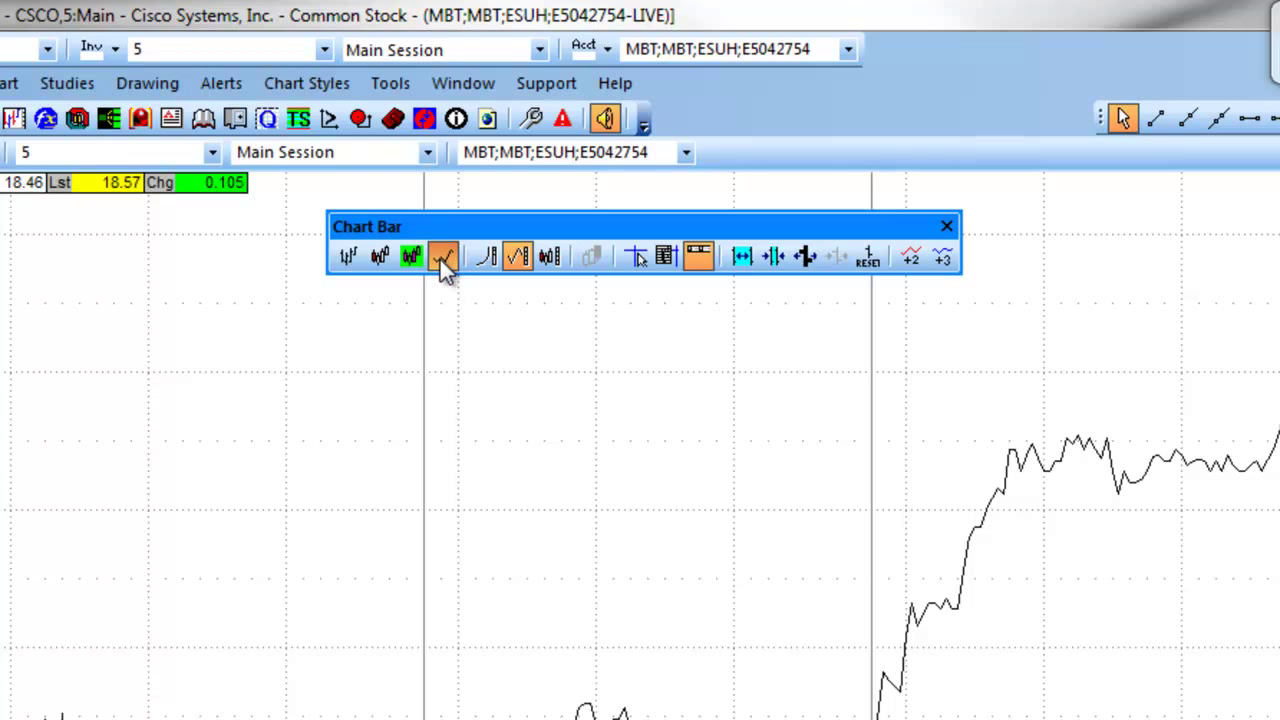
pyautogui.click(380, 257)
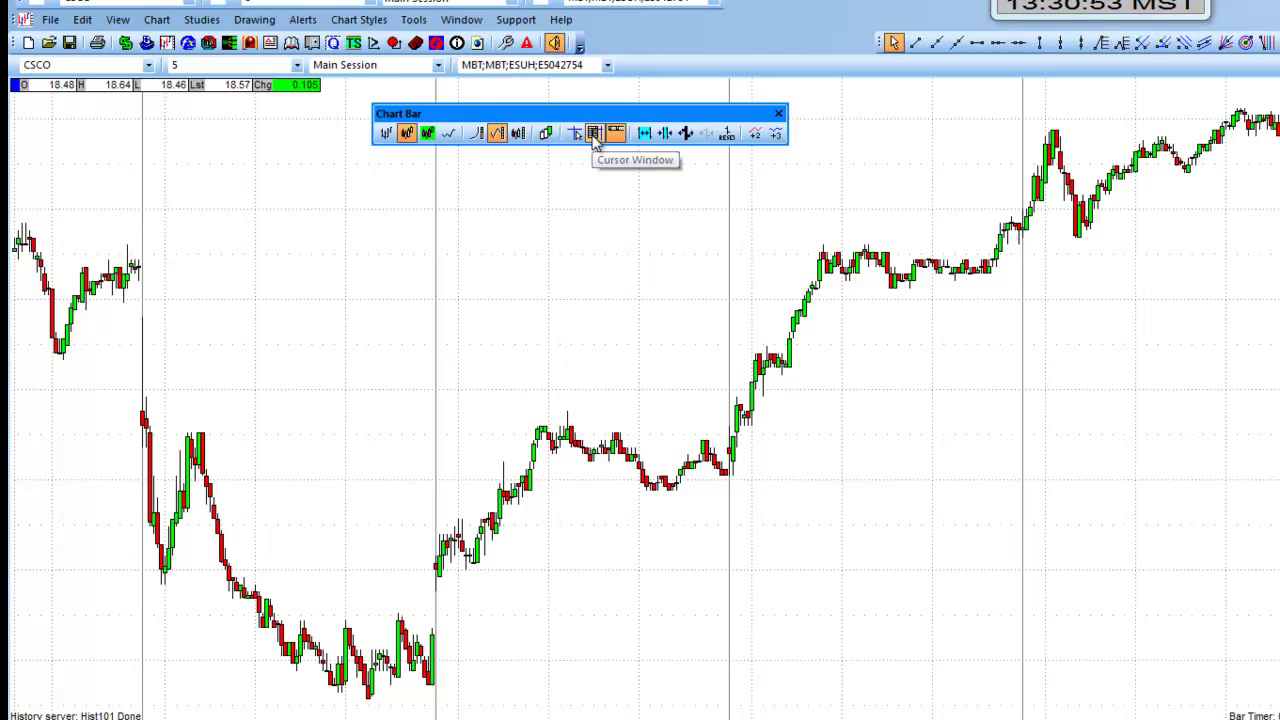
# - Show the Cursor Window data box on the chart and enable crosshair Cursor Tracking
pyautogui.click(594, 136)
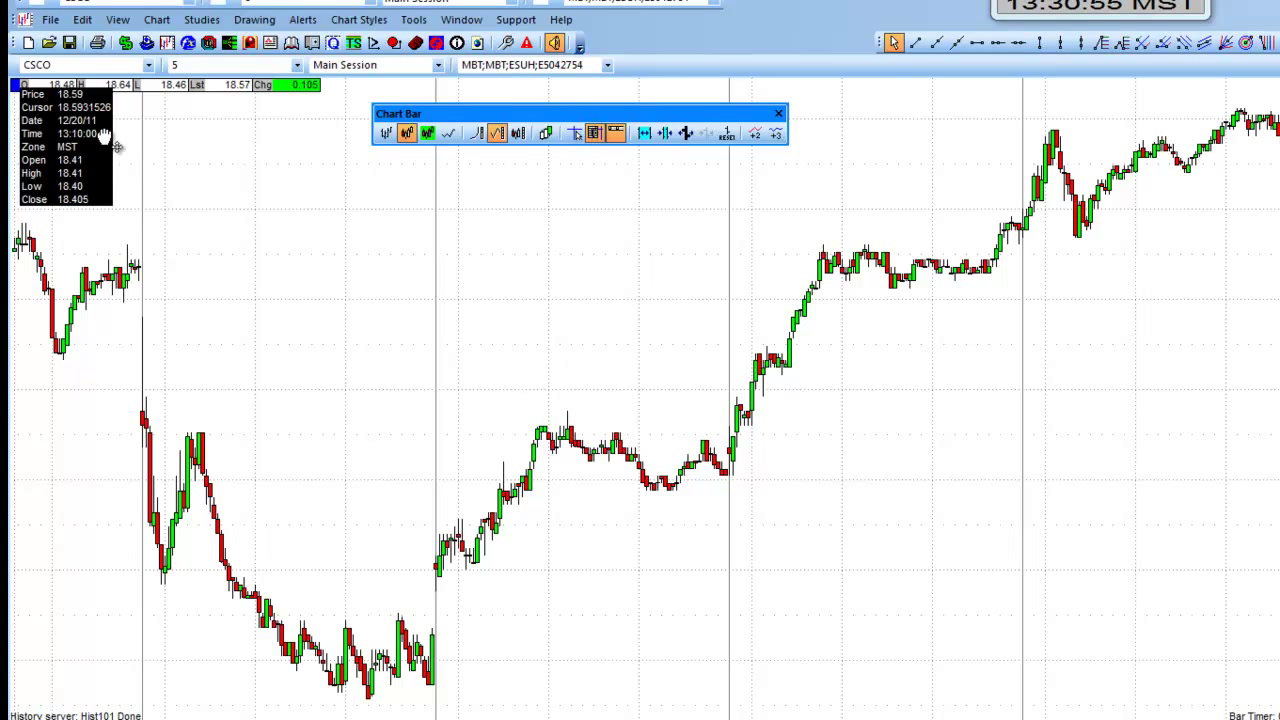
pyautogui.moveTo(122, 152); pyautogui.dragTo(567, 272)
pyautogui.click(577, 134)
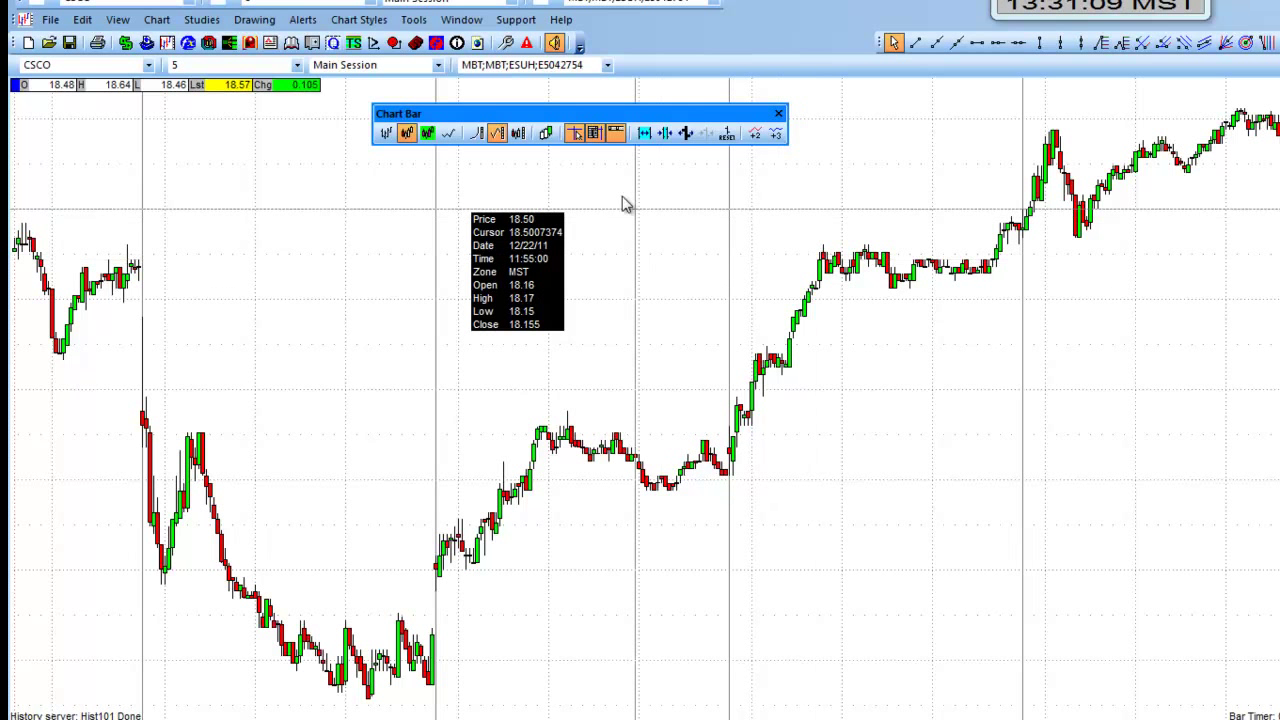
# - Hide the data box and crosshair, then increase the candle spacing several times
pyautogui.click(596, 135)
pyautogui.click(578, 134)
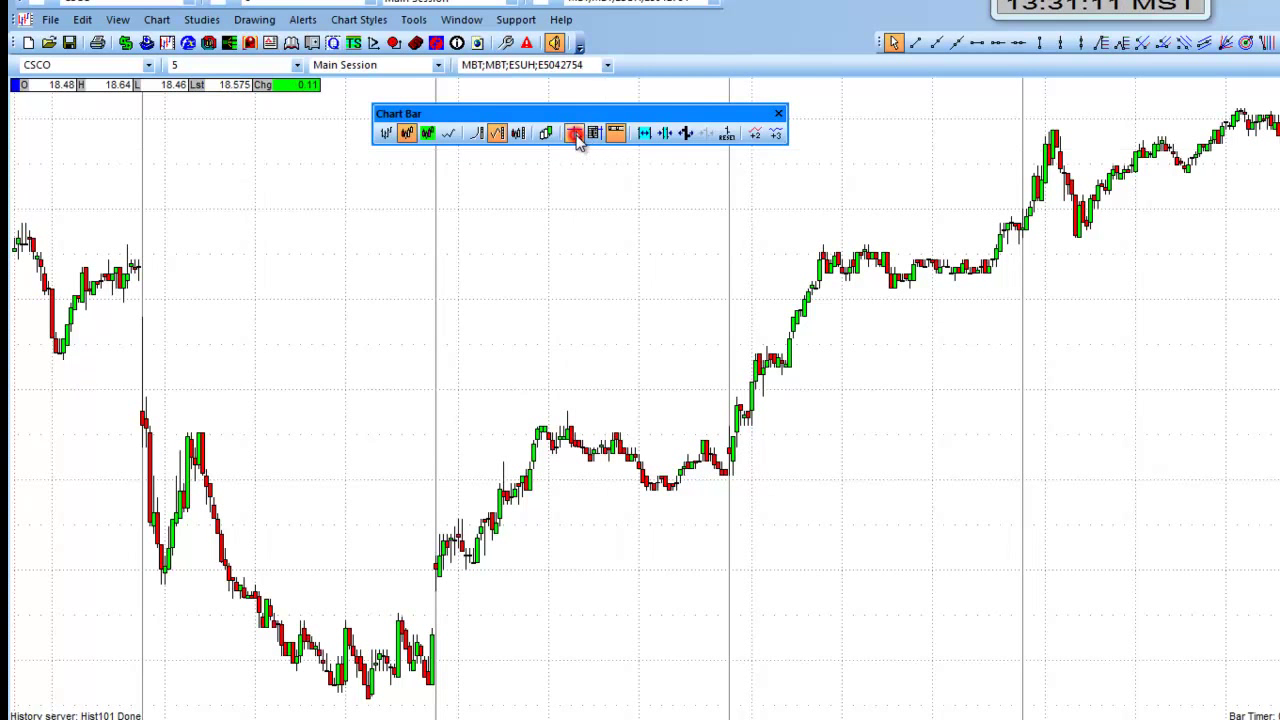
pyautogui.click(645, 134)
pyautogui.click(645, 134)
pyautogui.click(645, 134)
pyautogui.click(646, 136)
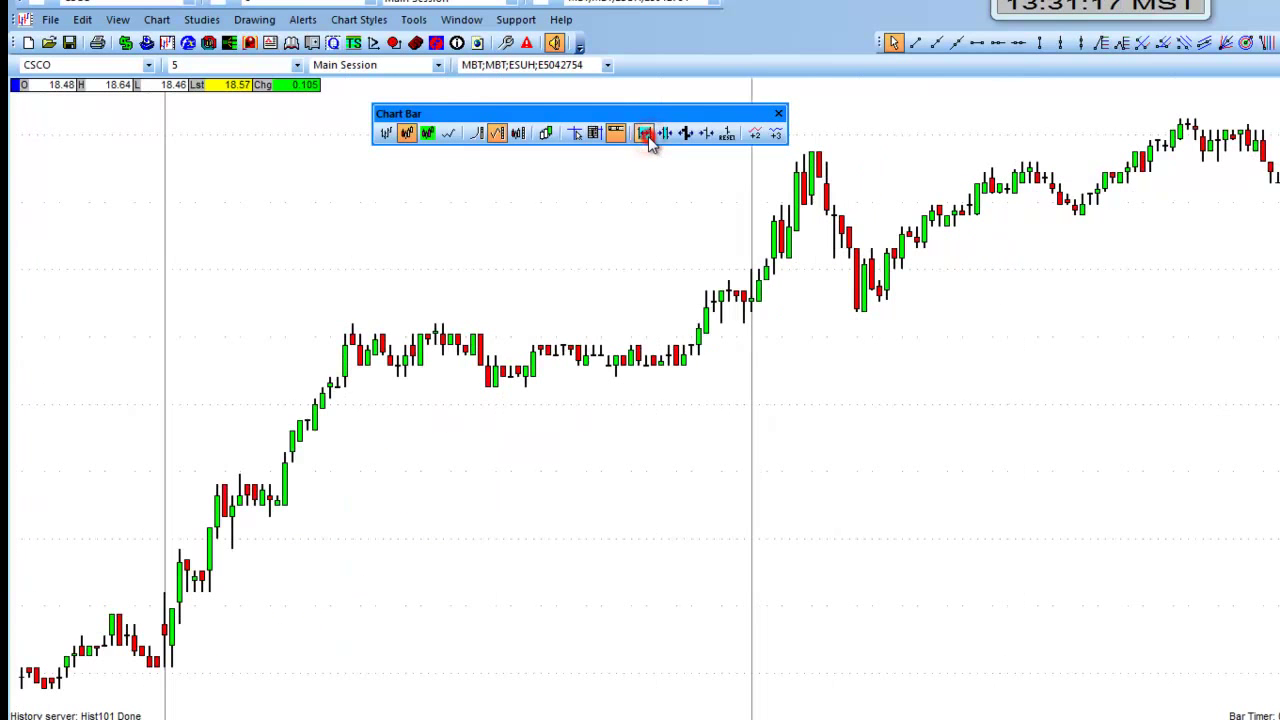
pyautogui.click(646, 136)
pyautogui.click(646, 136)
pyautogui.click(645, 134)
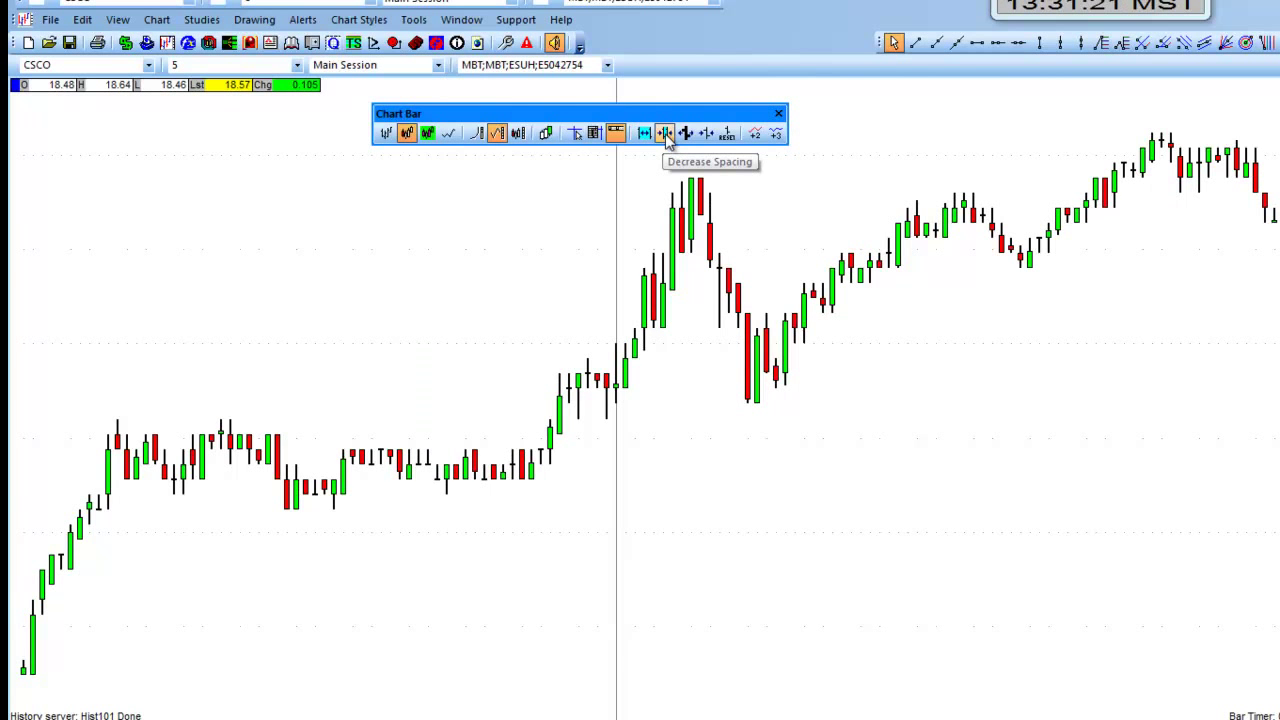
# - Narrow the candle spacing, widen the candle bodies, then spread the spacing again
pyautogui.click(666, 134)
pyautogui.click(666, 134)
pyautogui.click(666, 134)
pyautogui.click(666, 135)
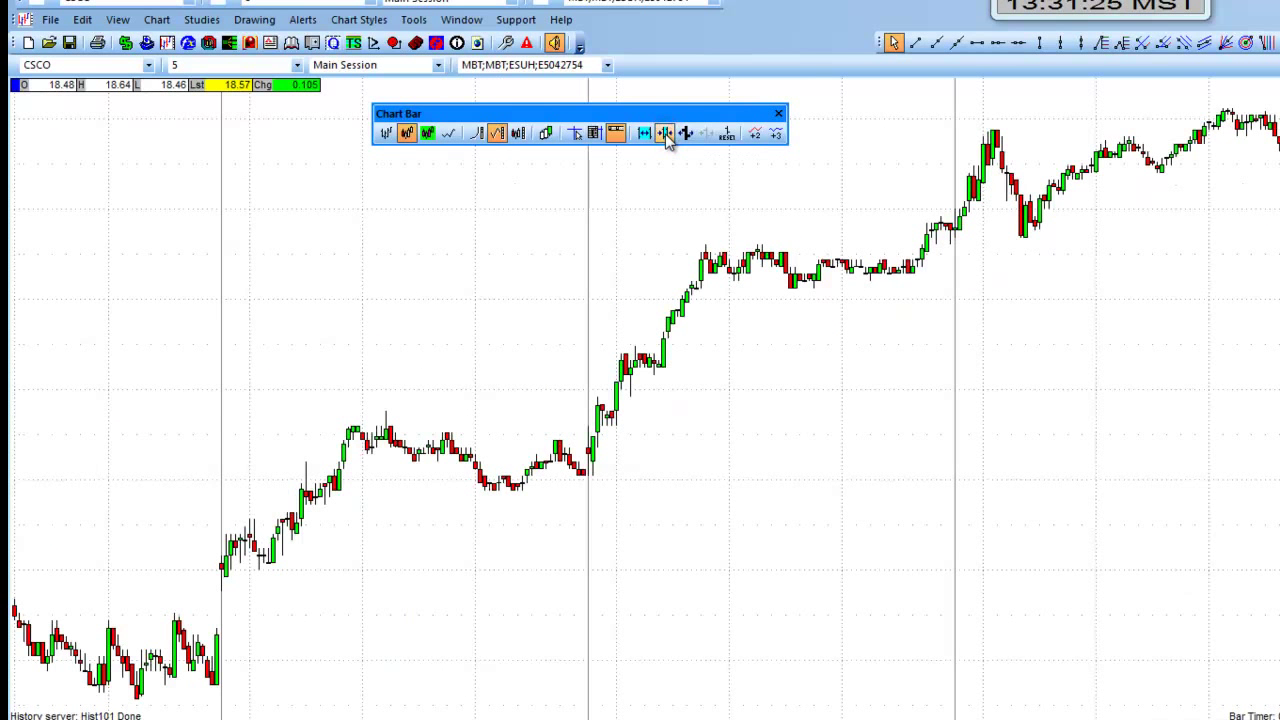
pyautogui.click(686, 134)
pyautogui.click(686, 134)
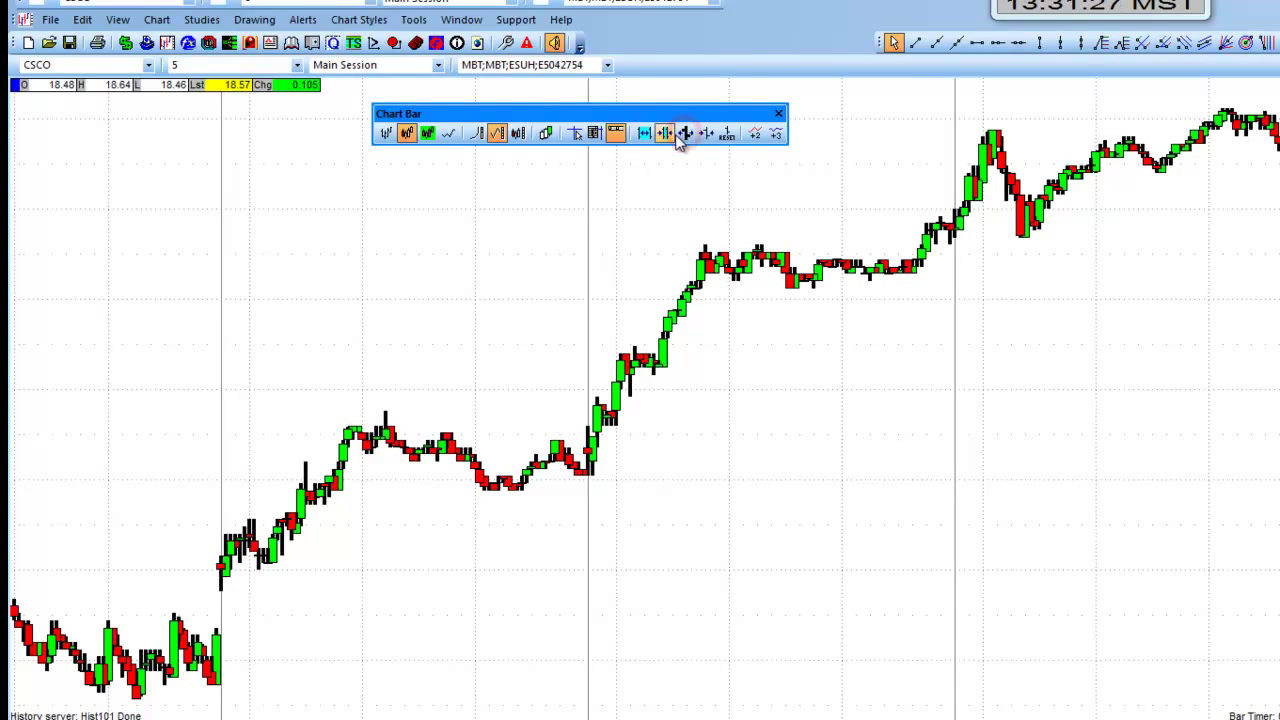
pyautogui.click(646, 134)
pyautogui.click(646, 134)
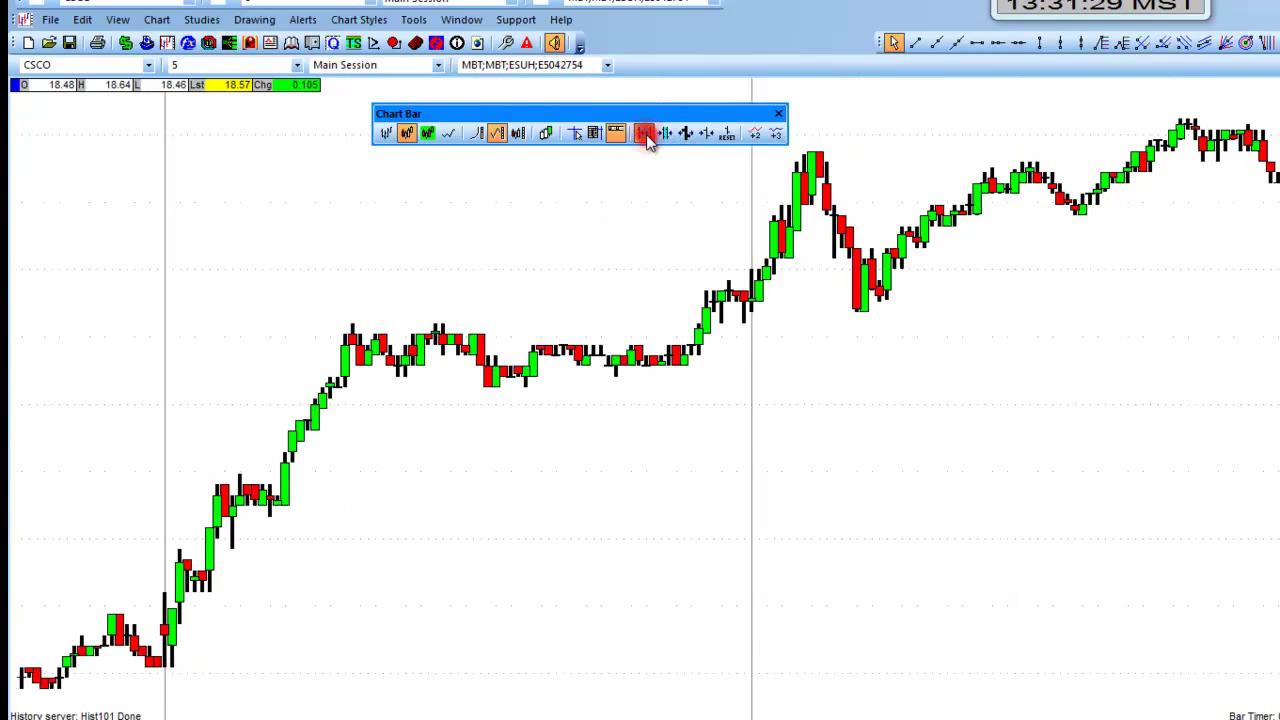
pyautogui.click(646, 134)
# - Thin the candle bodies, widen them once, then reset spacing and width to default
pyautogui.click(705, 134)
pyautogui.click(705, 134)
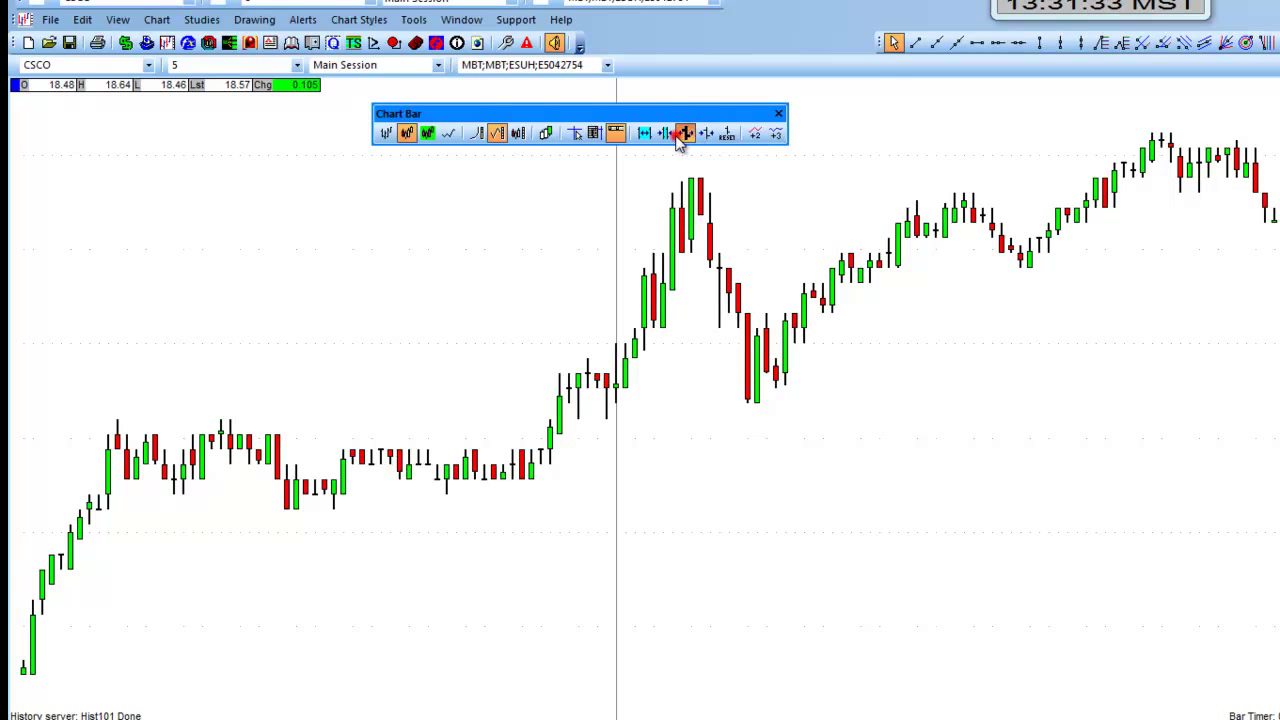
pyautogui.click(686, 134)
pyautogui.click(686, 134)
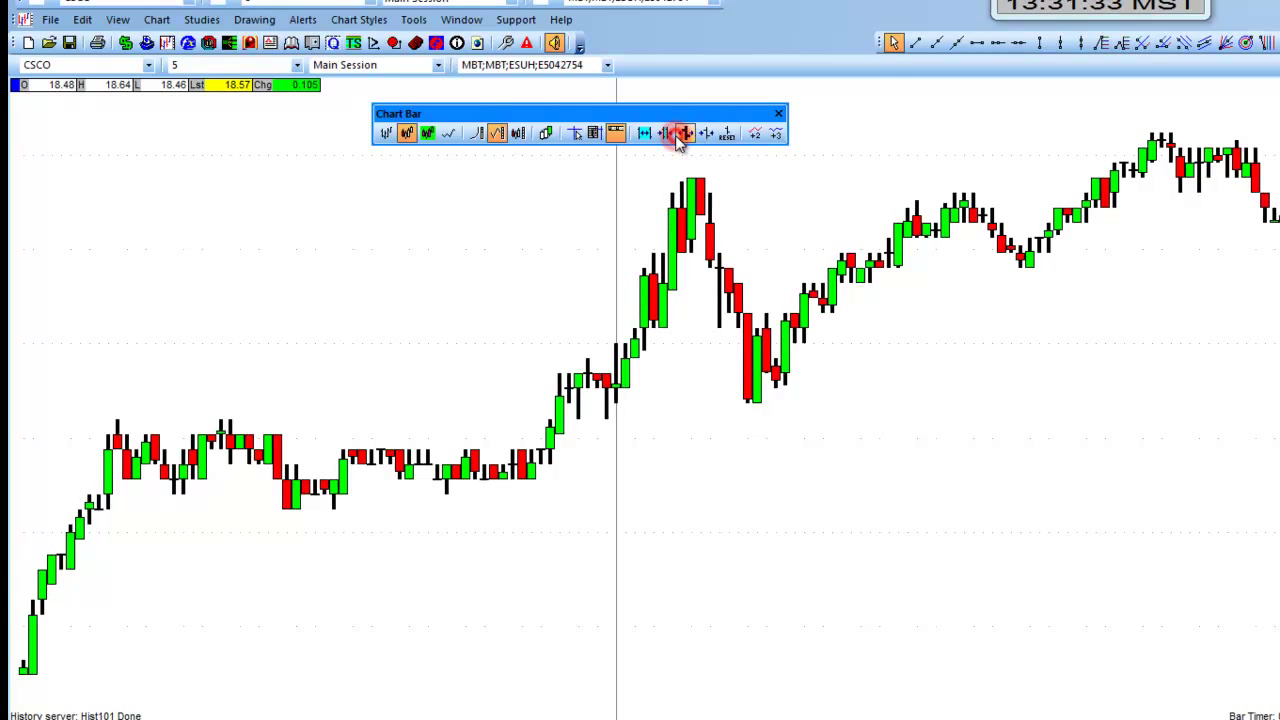
pyautogui.click(727, 134)
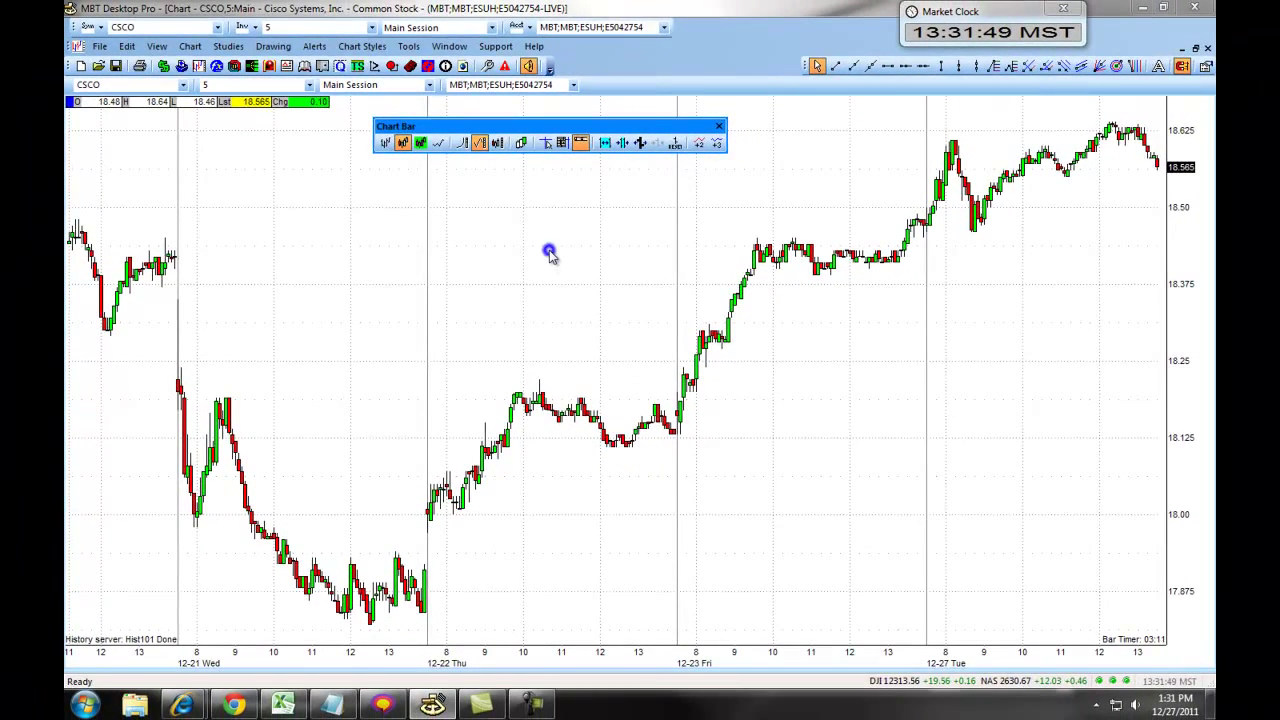
# - Through Toggle Secondary Chart, enter YHOO and MSFT as overlay symbols, add the pairing and confirm
pyautogui.rightClick(549, 253)
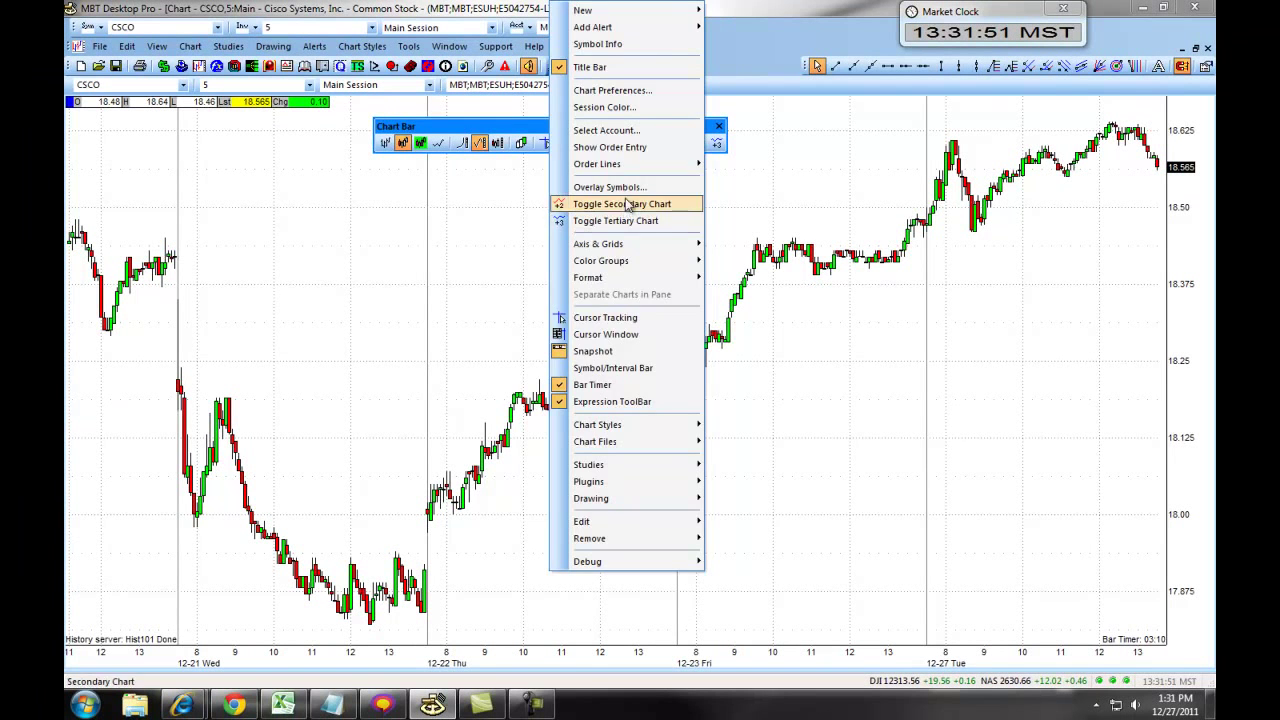
pyautogui.click(624, 205)
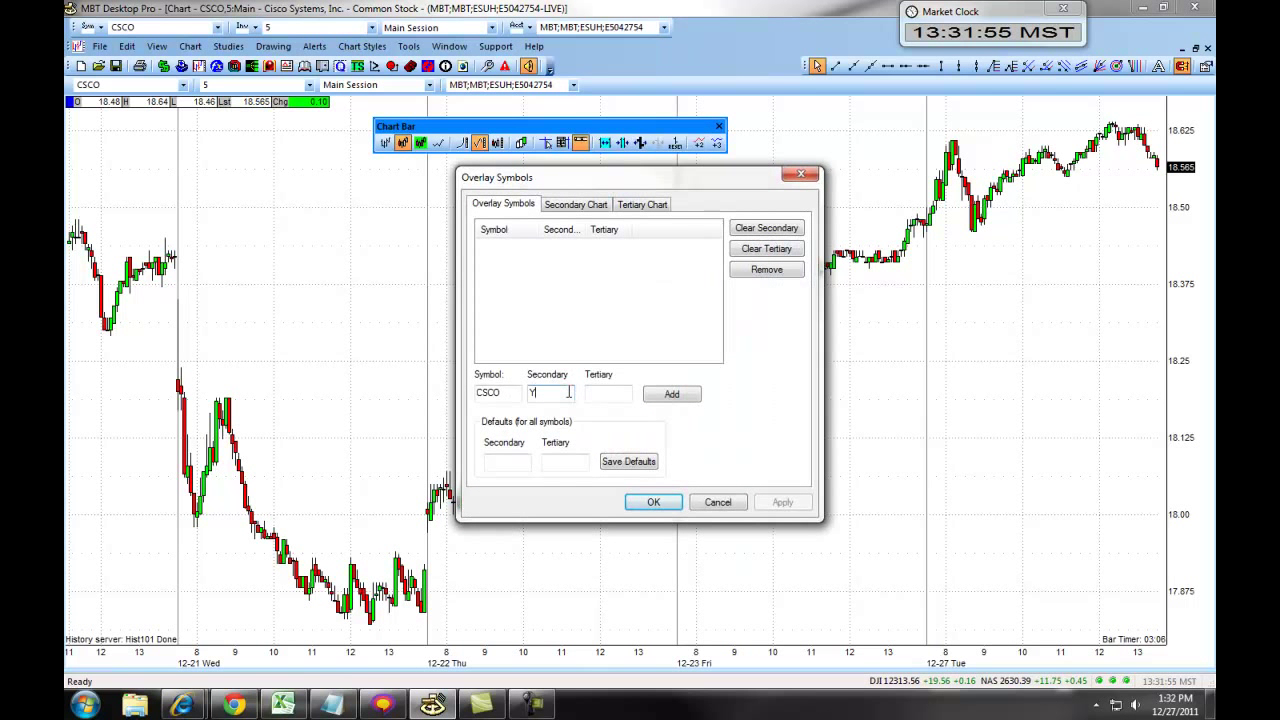
pyautogui.write('YHOO')
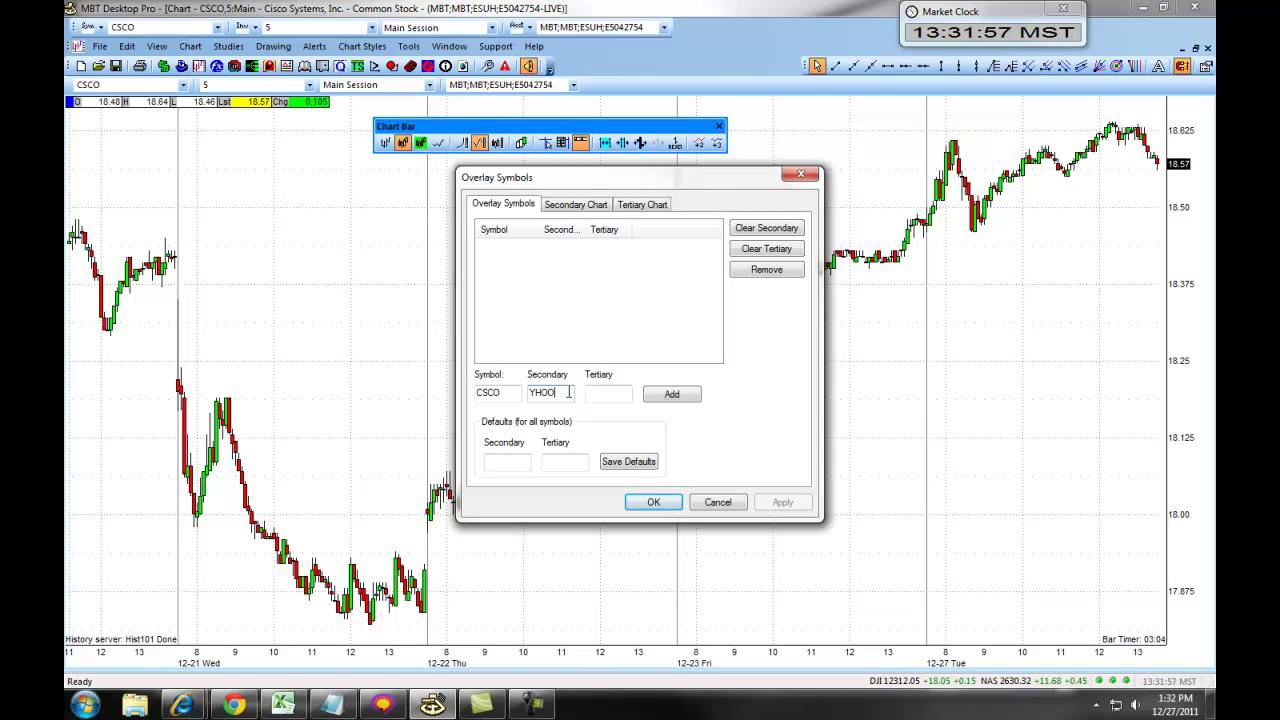
pyautogui.click(595, 392)
pyautogui.write('MSFT')
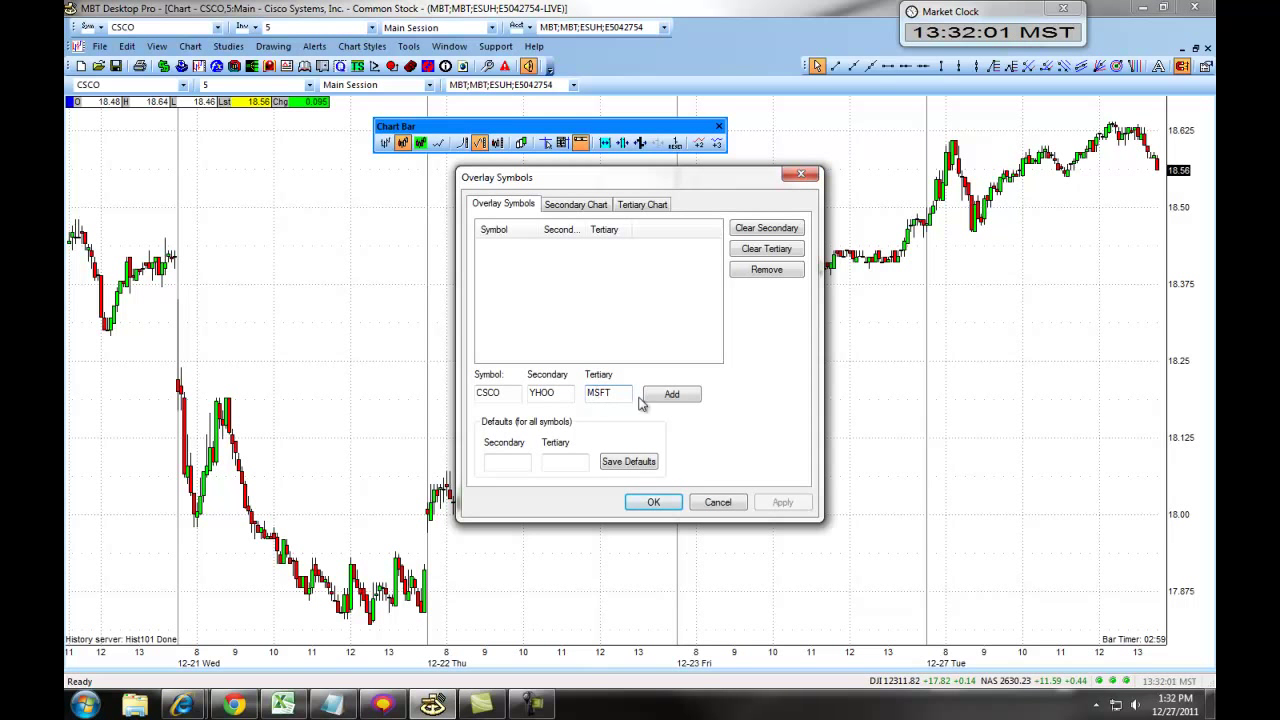
pyautogui.click(671, 394)
pyautogui.click(655, 502)
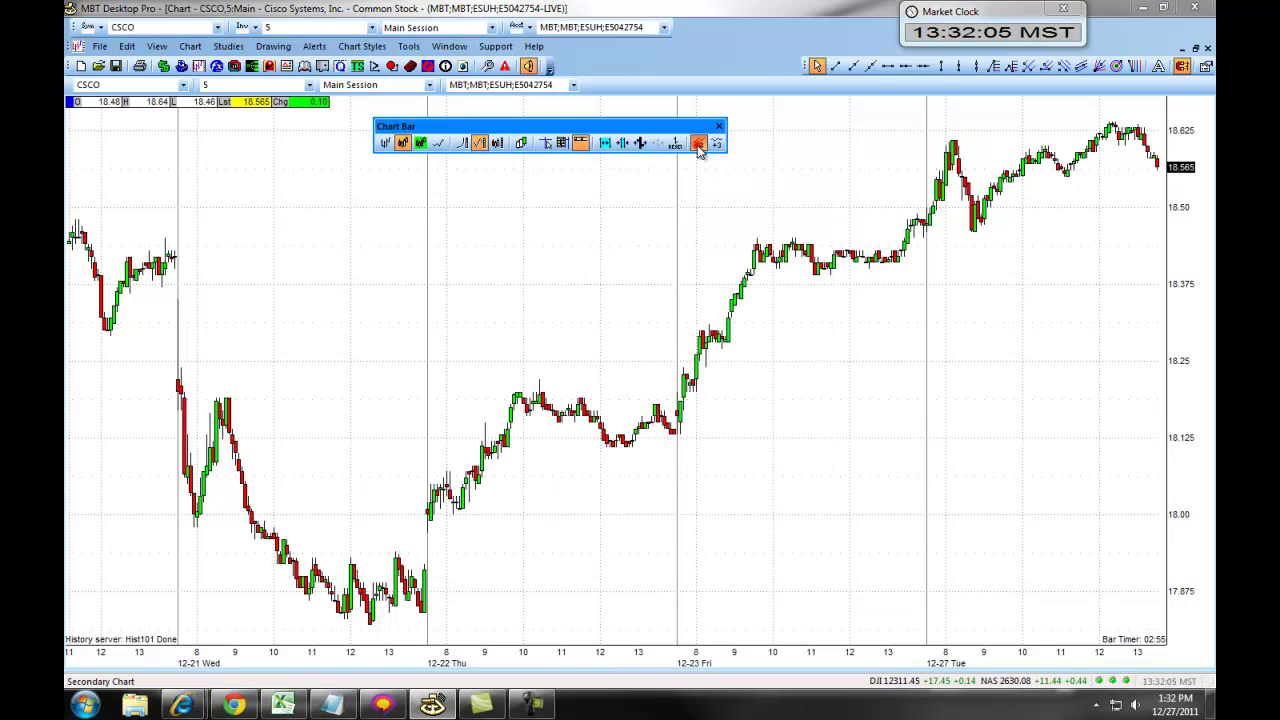
# - Show the YHOO and MSFT overlays on CSCO, hide both again, and dock the Chart Bar into the main toolbar
pyautogui.click(699, 145)
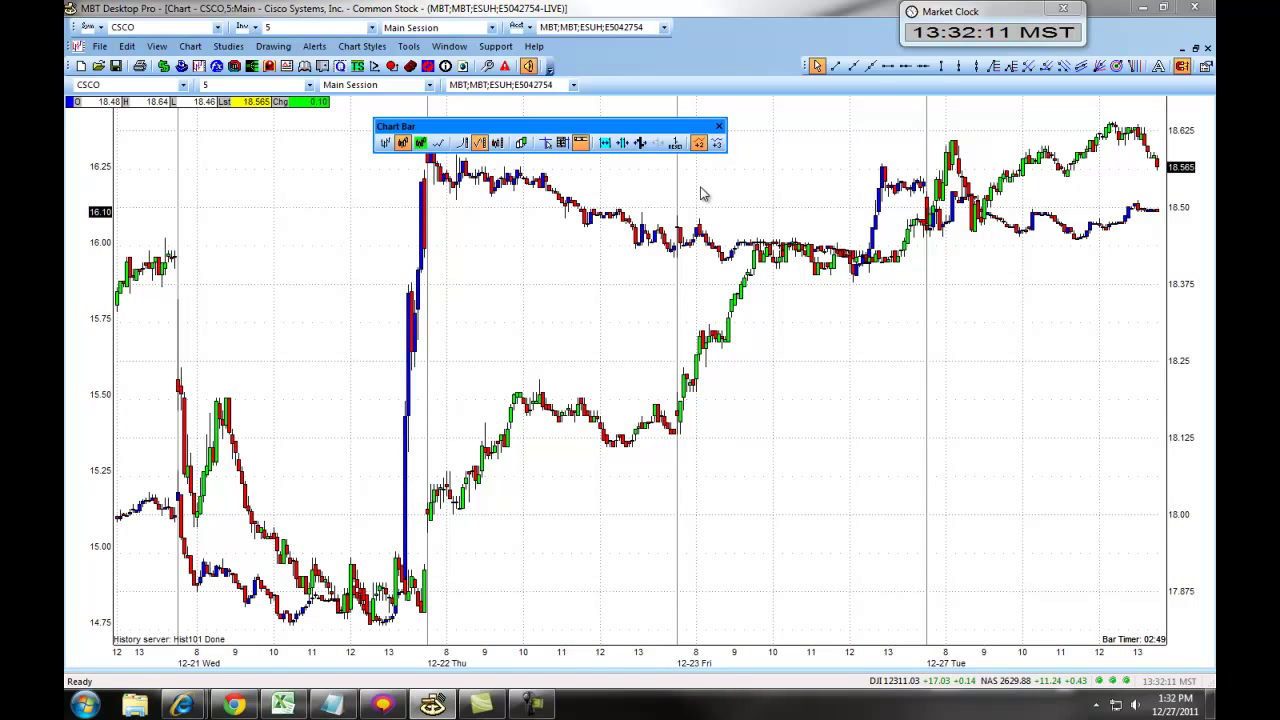
pyautogui.click(716, 143)
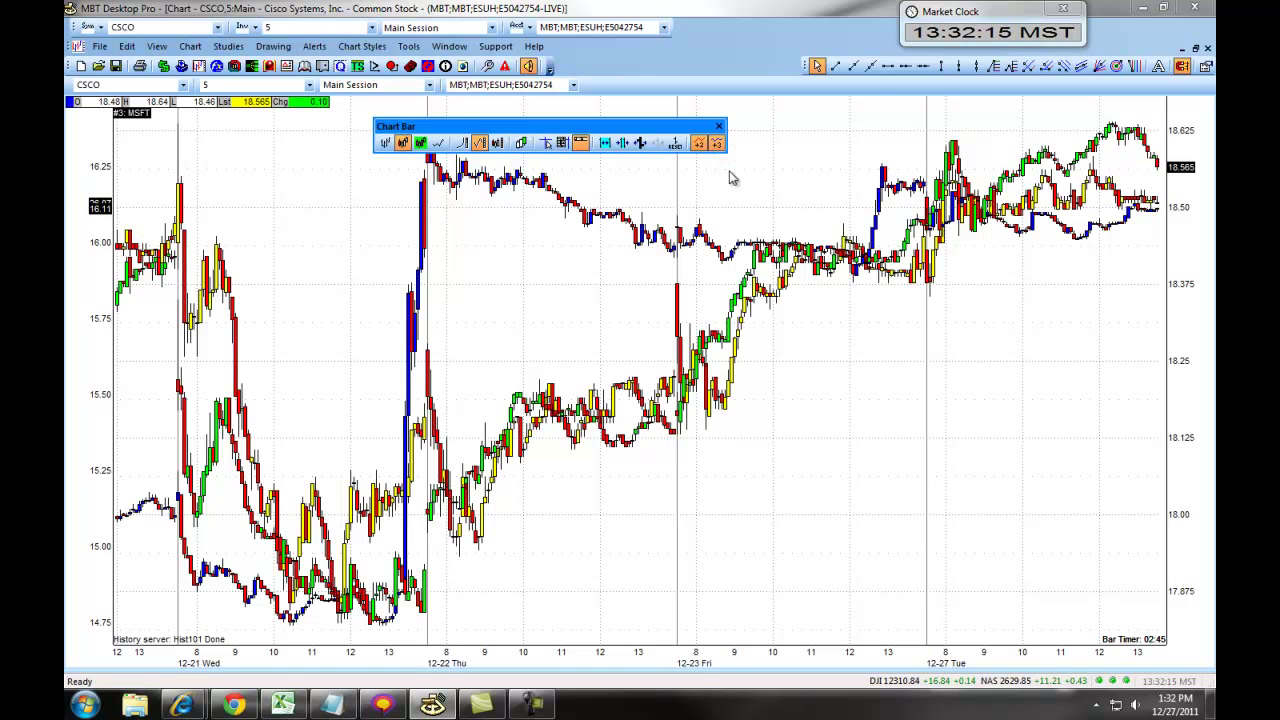
pyautogui.click(699, 143)
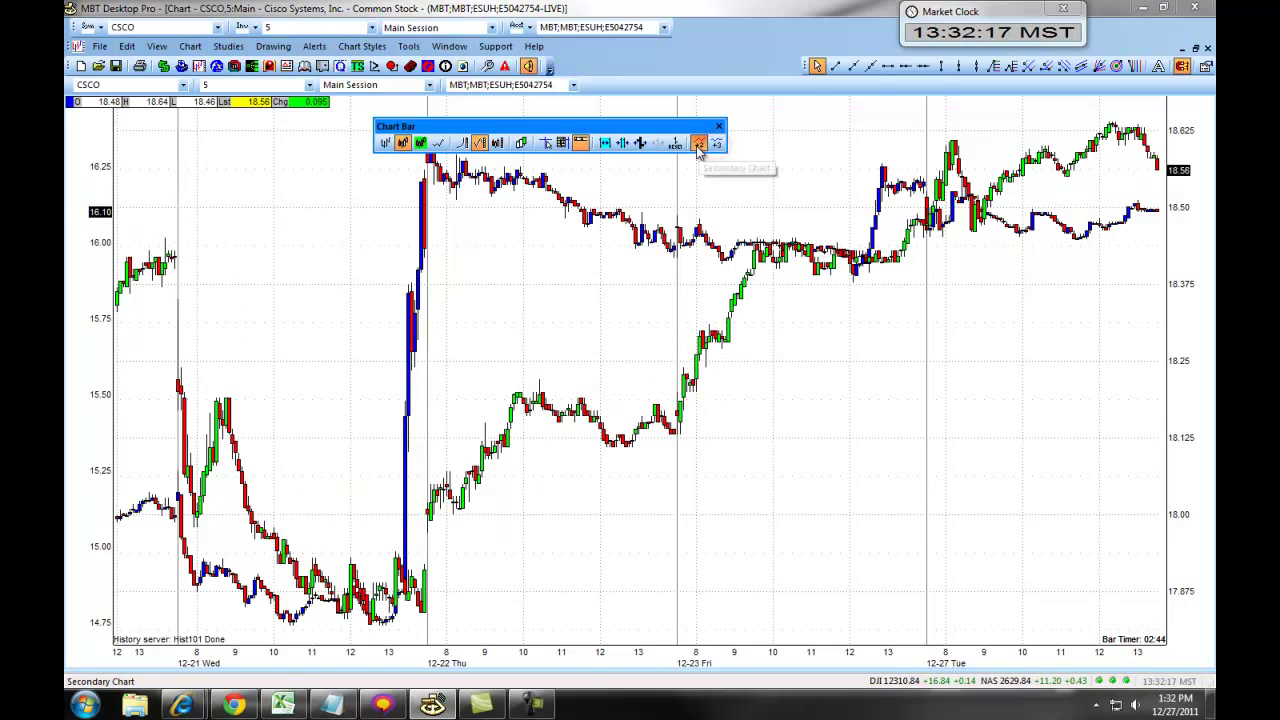
pyautogui.click(699, 143)
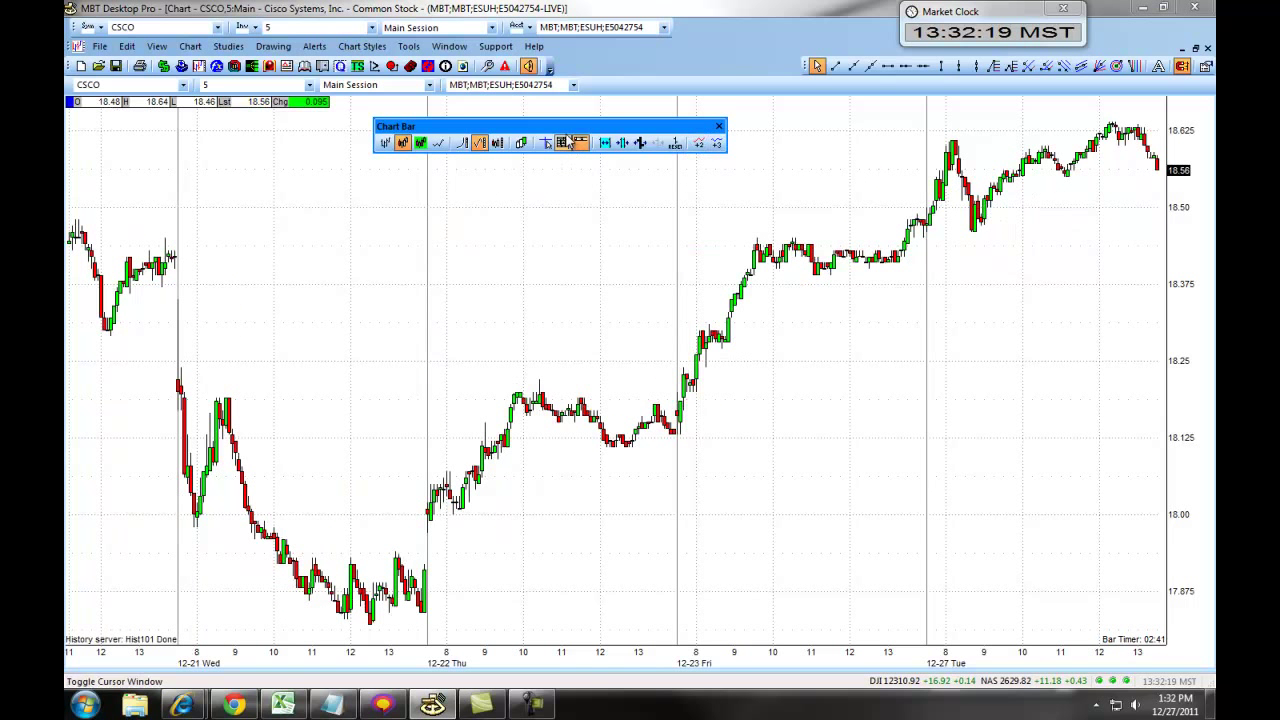
pyautogui.moveTo(566, 128); pyautogui.dragTo(703, 66)
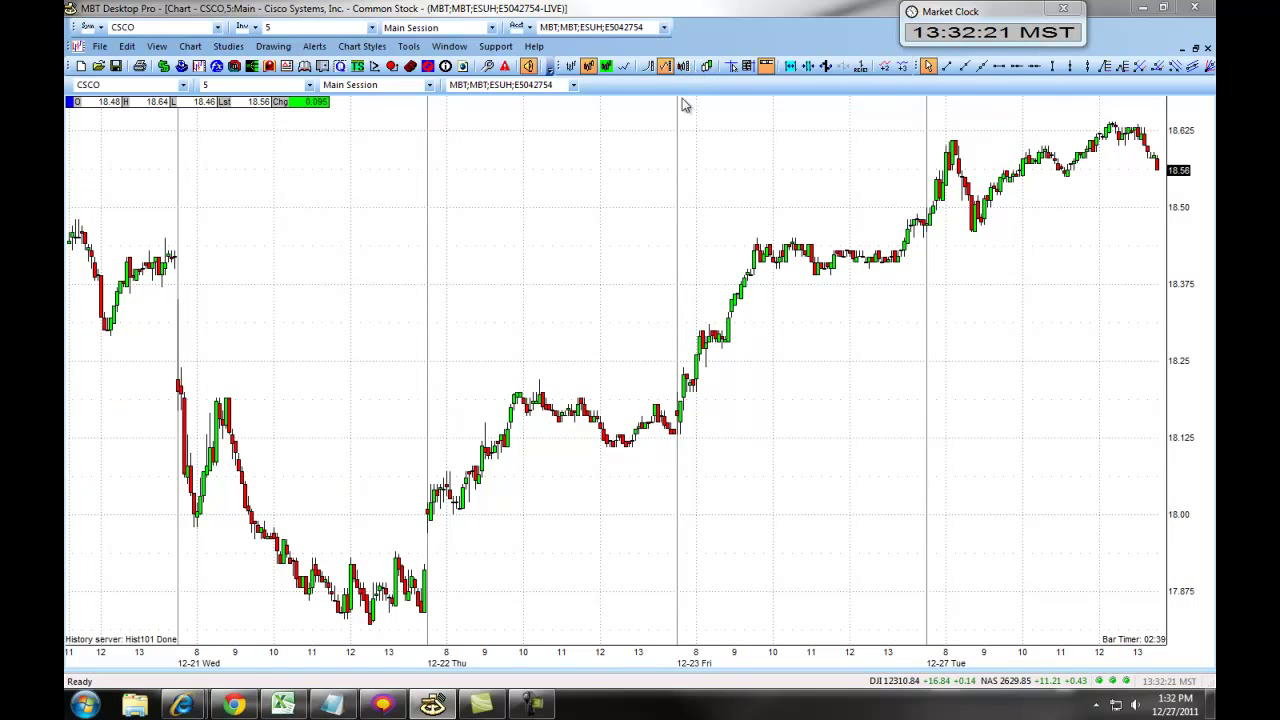
pyautogui.click(183, 86)
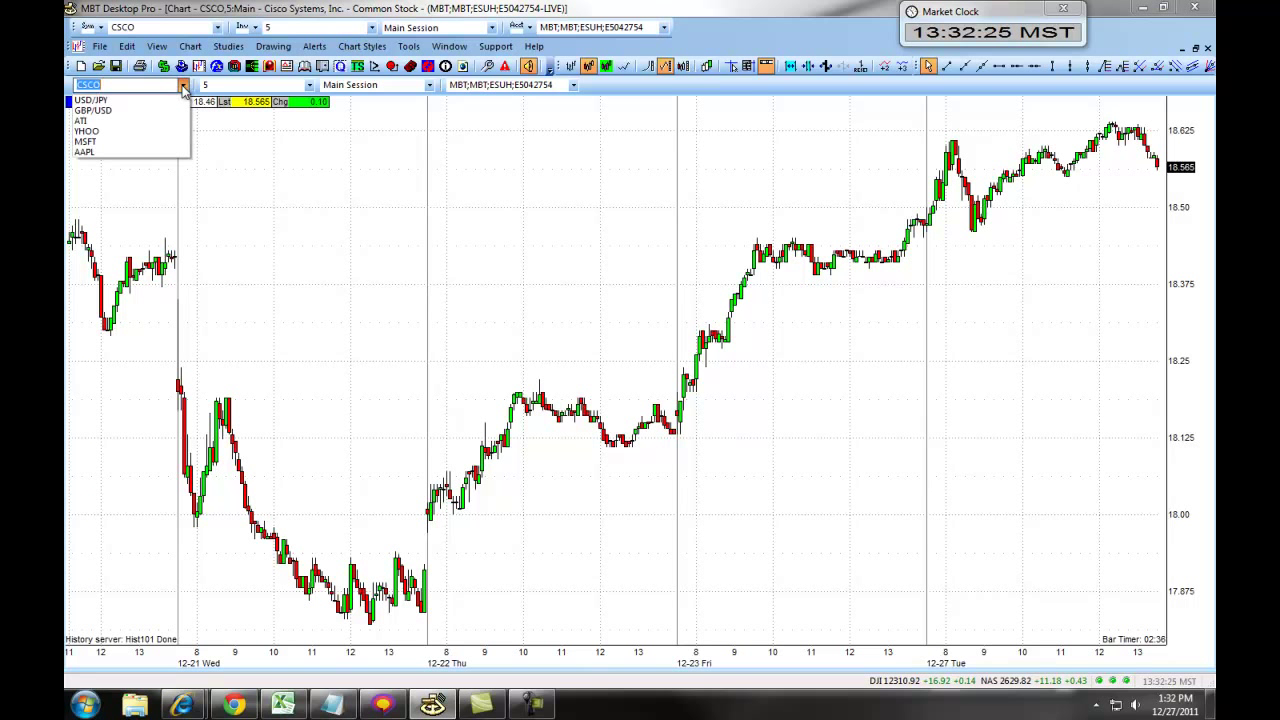
pyautogui.click(183, 87)
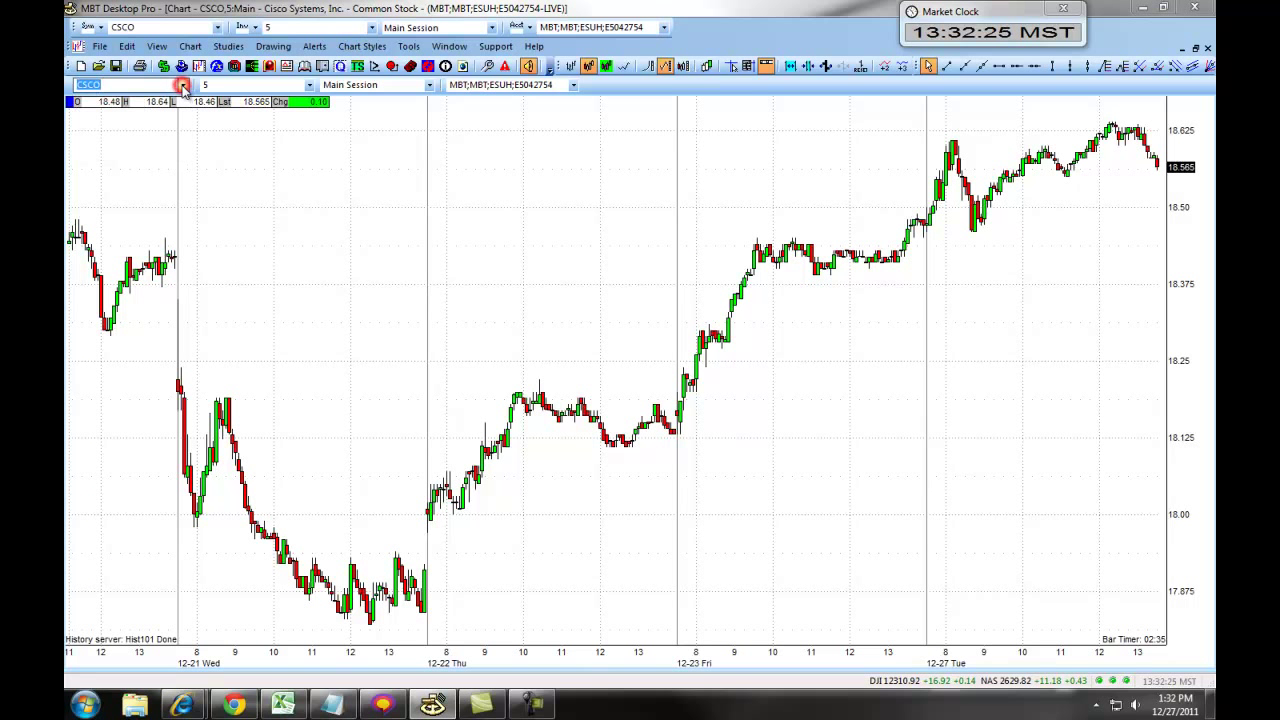
pyautogui.click(310, 86)
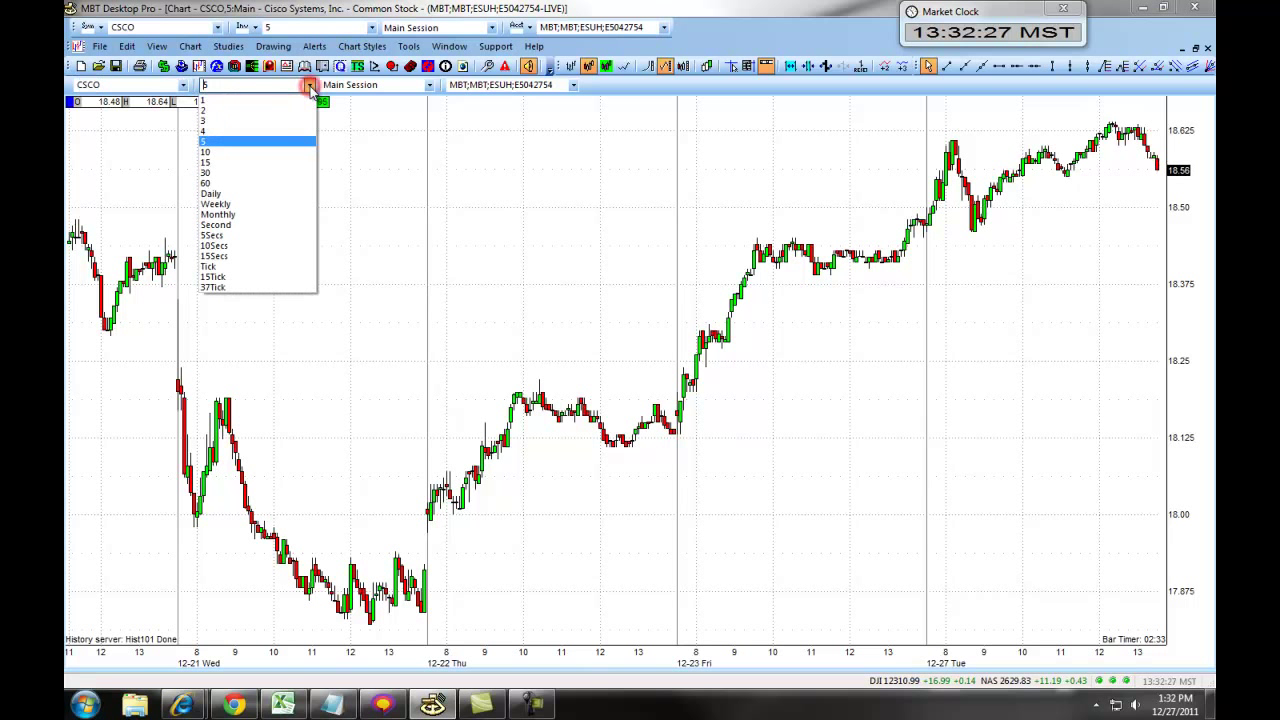
pyautogui.click(310, 86)
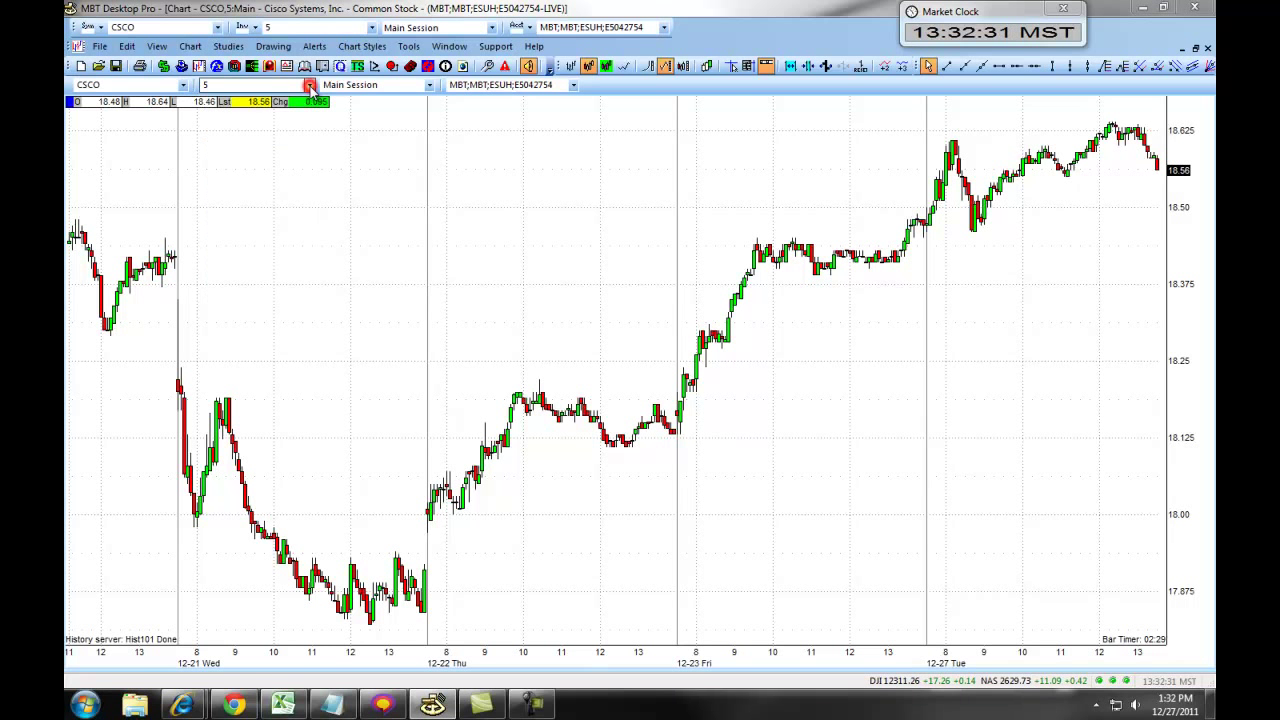
pyautogui.click(573, 86)
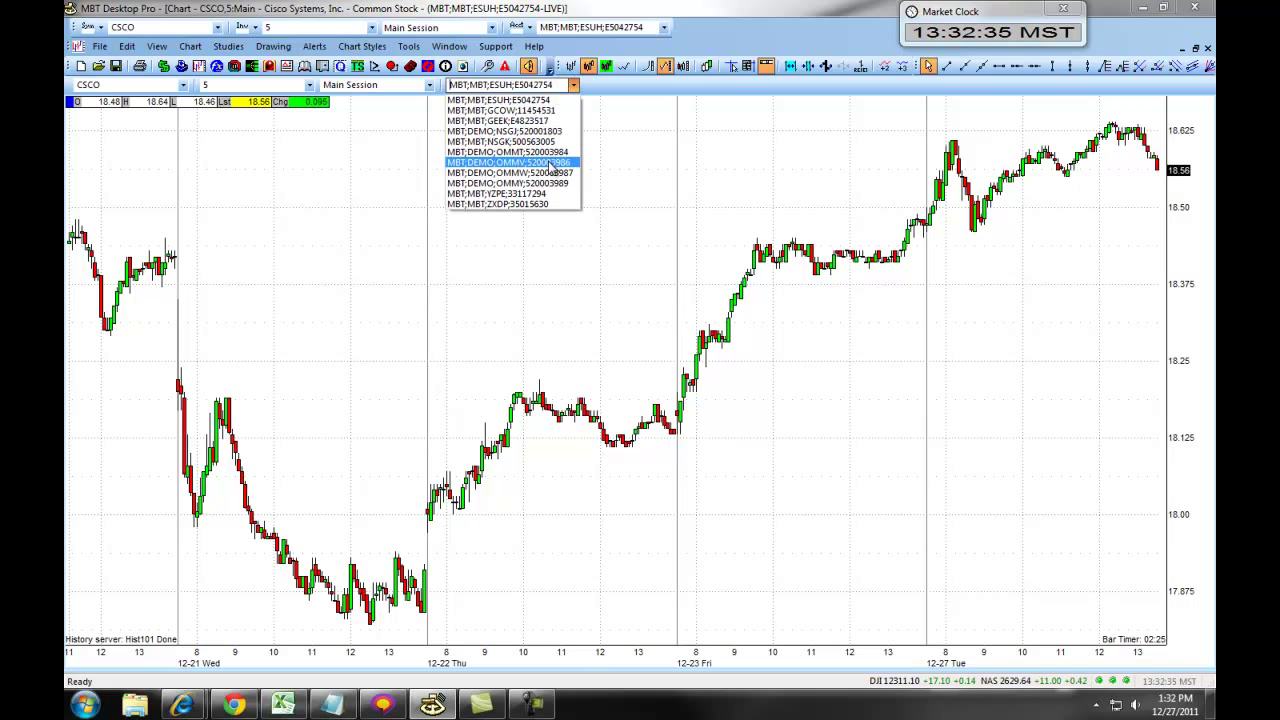
pyautogui.click(575, 86)
pyautogui.click(570, 186)
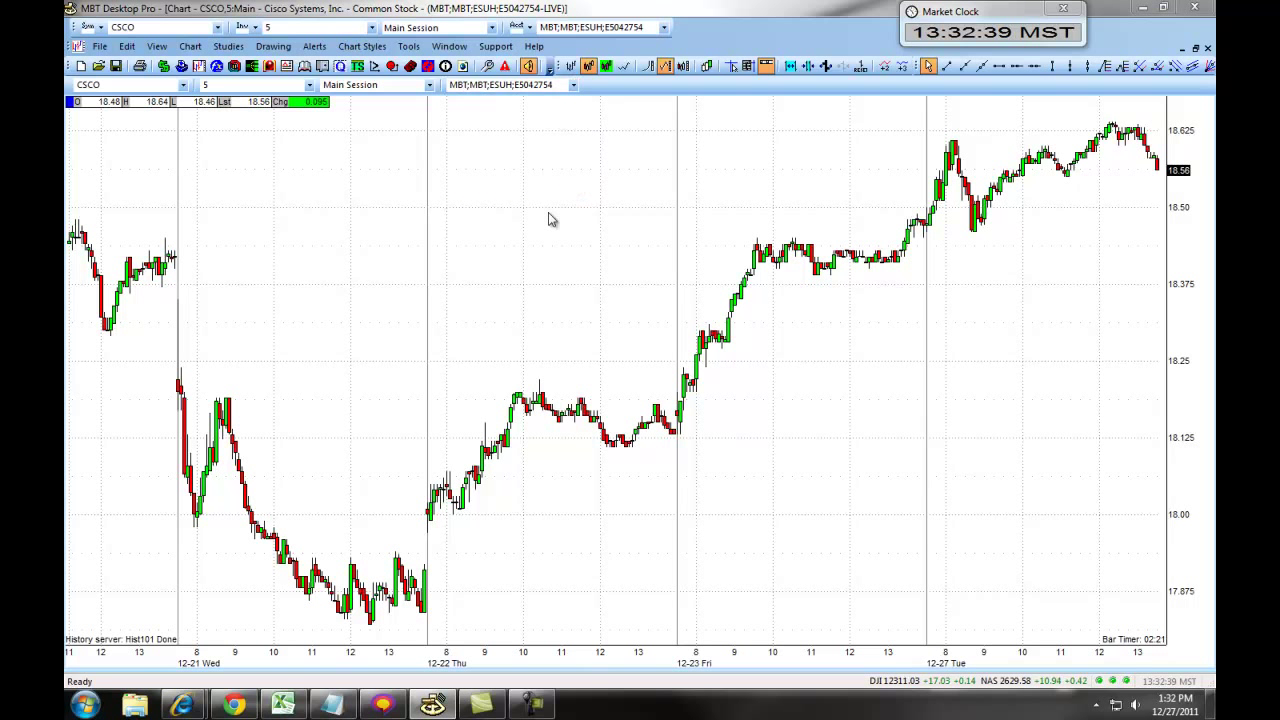